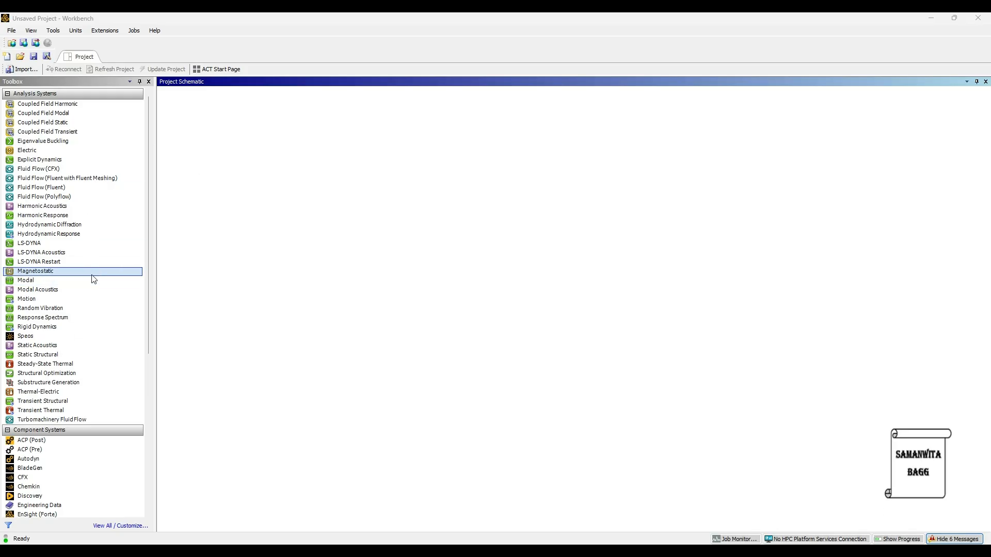
Add a Static Structural analysis system to the project and open the General Materials source in its Engineering Data
{"action": "left_click_drag", "start_coordinate": [87, 357], "coordinate": [268, 329]}
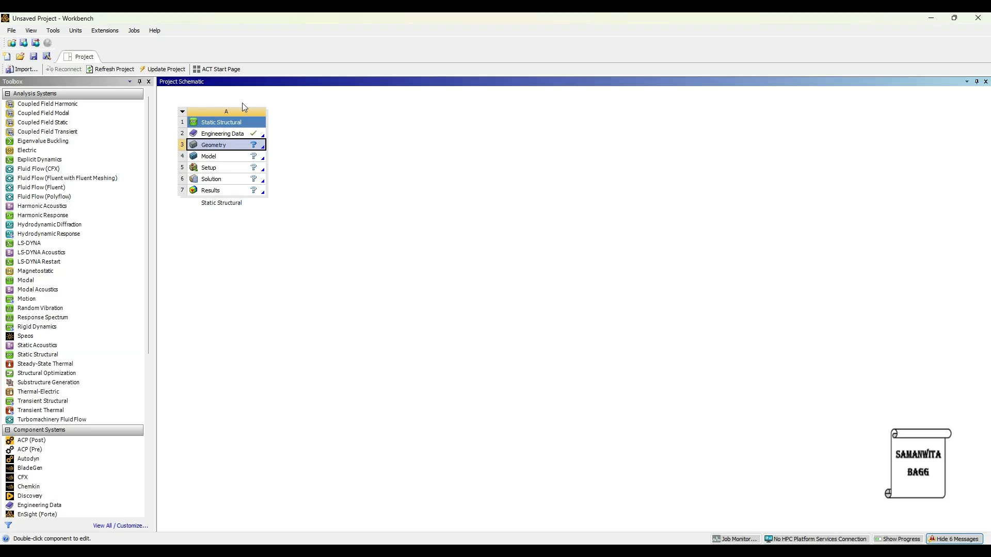
{"action": "double_click", "coordinate": [217, 133]}
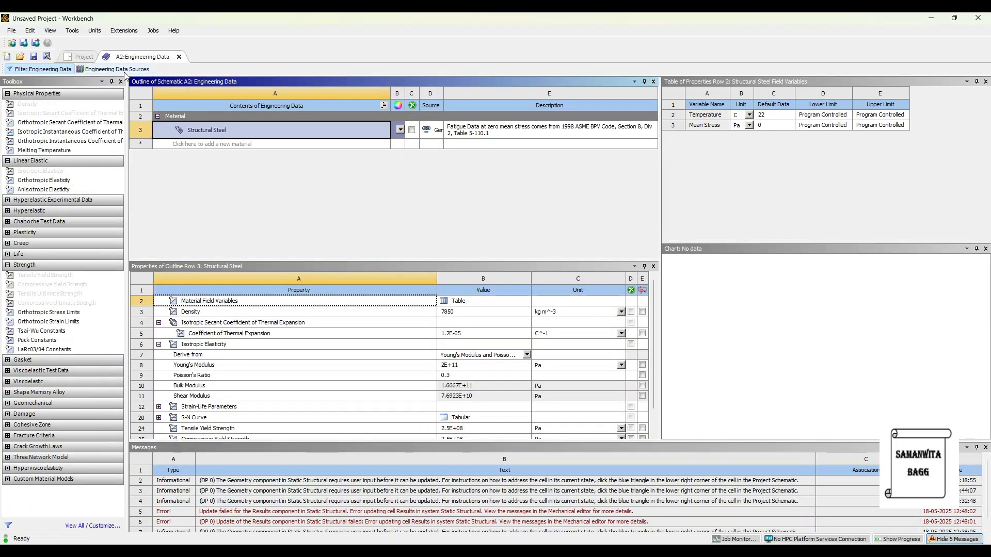
{"action": "left_click", "coordinate": [123, 71]}
{"action": "left_click", "coordinate": [248, 144]}
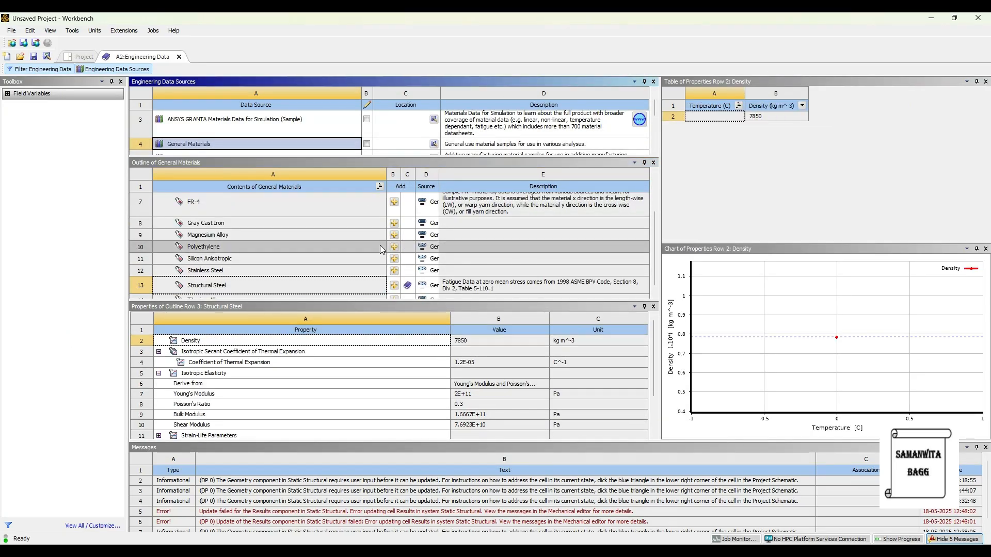
Add Copper Alloy and Stainless Steel from General Materials to the engineering data, and return to the project schematic
{"action": "scroll", "coordinate": [361, 232], "scroll_direction": "up", "scroll_amount": 3}
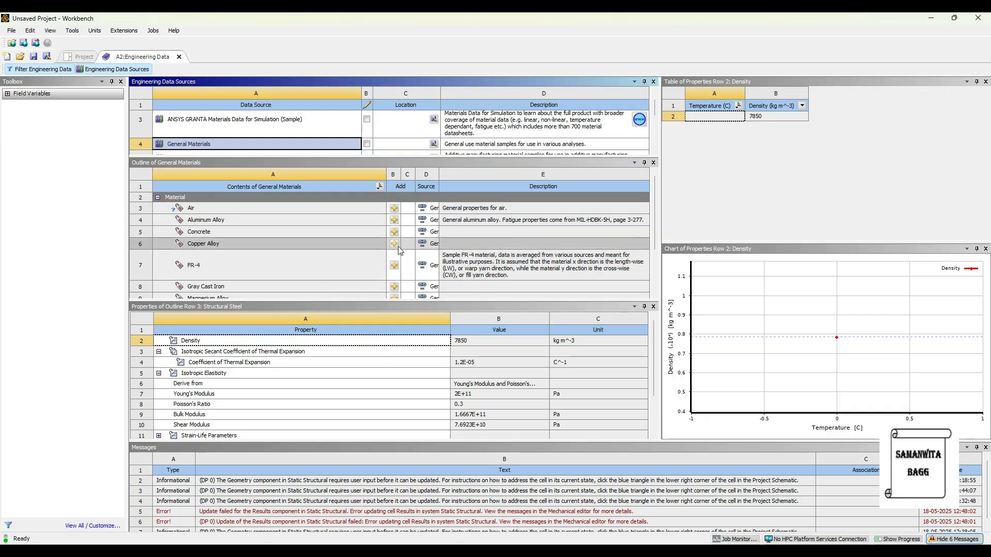
{"action": "scroll", "coordinate": [347, 257], "scroll_direction": "down", "scroll_amount": 2}
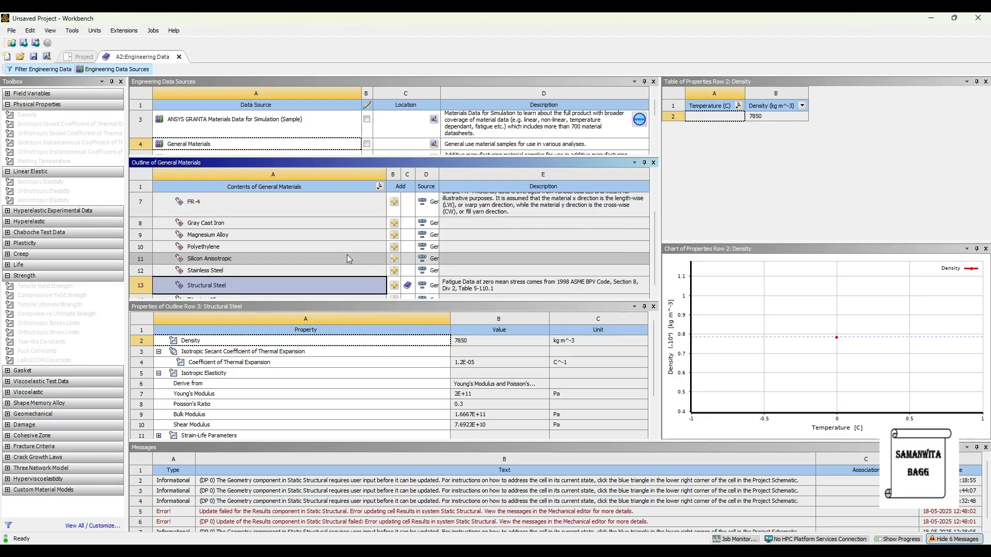
{"action": "scroll", "coordinate": [351, 231], "scroll_direction": "up", "scroll_amount": 2}
{"action": "scroll", "coordinate": [354, 226], "scroll_direction": "down", "scroll_amount": 3}
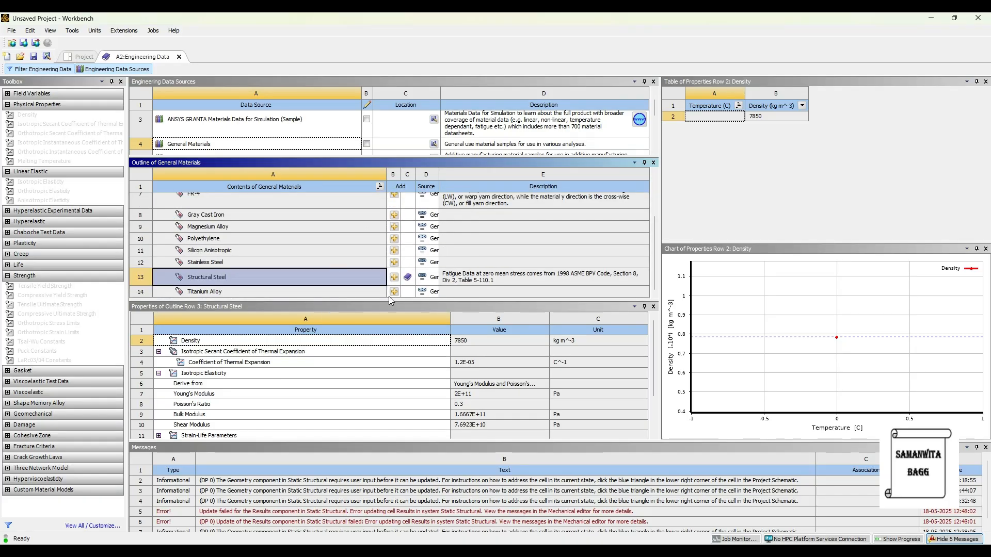
{"action": "left_click", "coordinate": [395, 262]}
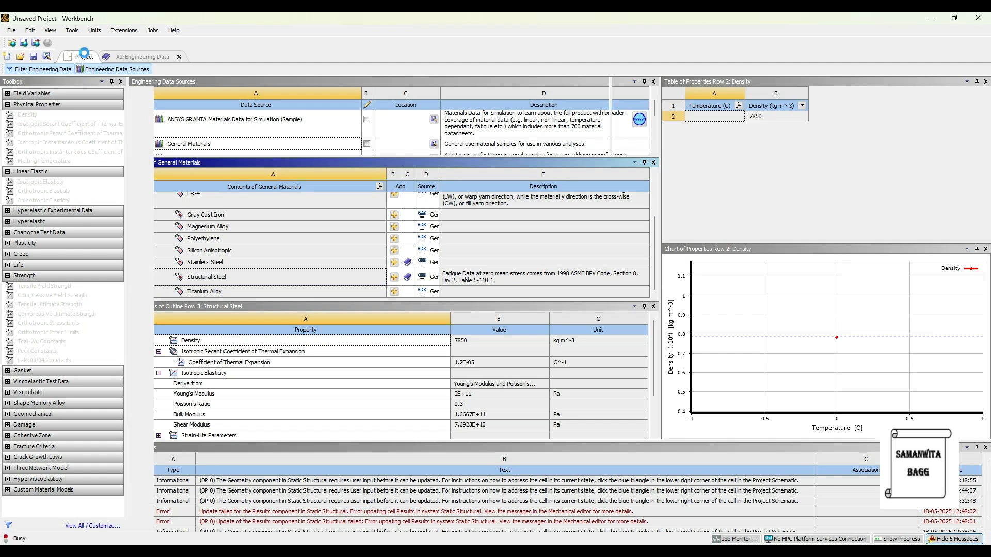
{"action": "left_click", "coordinate": [82, 56]}
{"action": "left_click", "coordinate": [173, 72]}
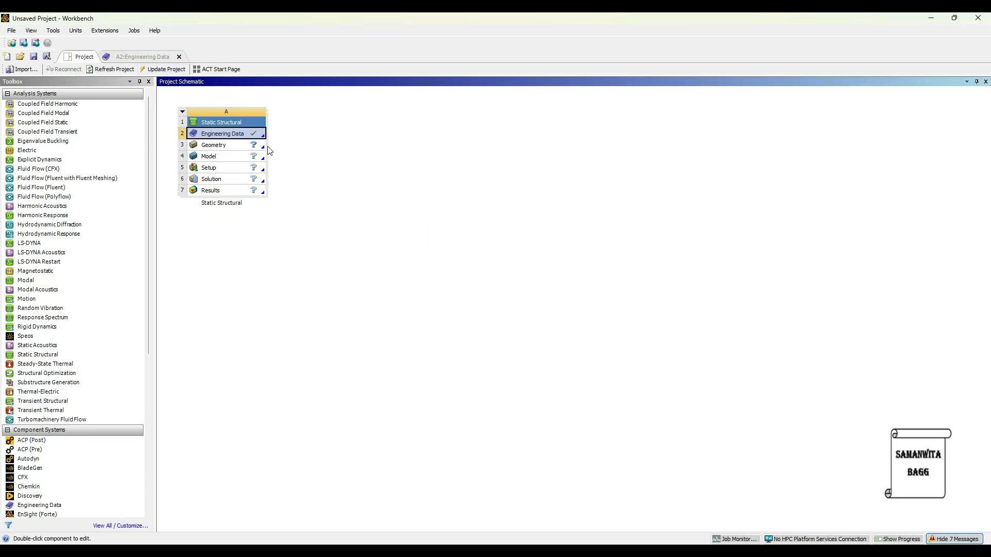
Import the existing geometry file "45 deg bend pipe" from the Desktop into the Static Structural system's Geometry cell
{"action": "left_click", "coordinate": [238, 151]}
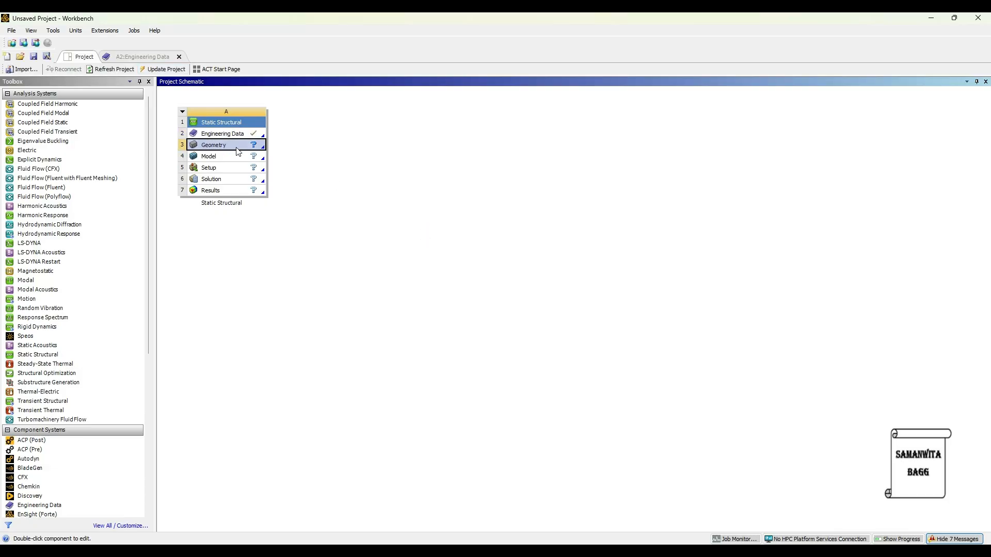
{"action": "right_click", "coordinate": [238, 150]}
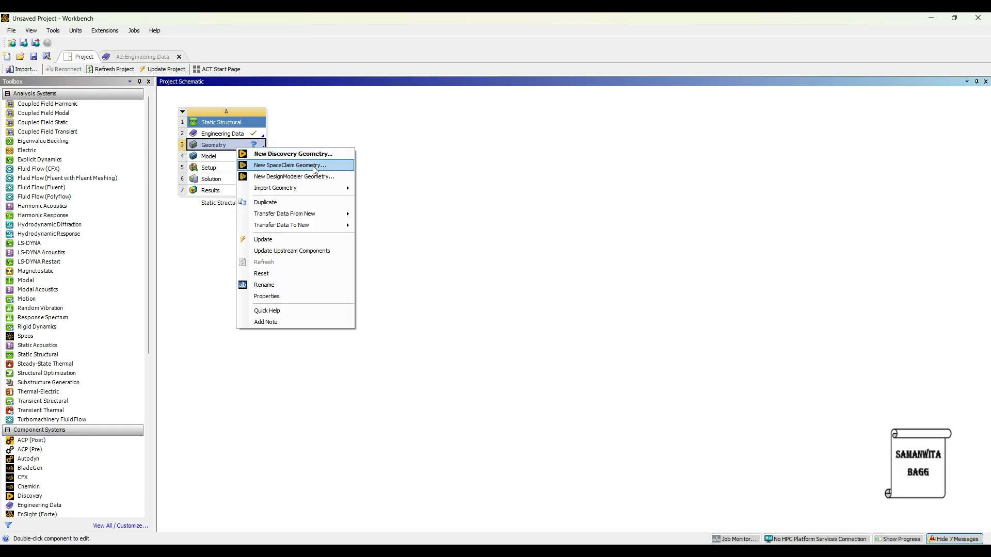
{"action": "mouse_move", "coordinate": [315, 189]}
{"action": "left_click", "coordinate": [403, 191]}
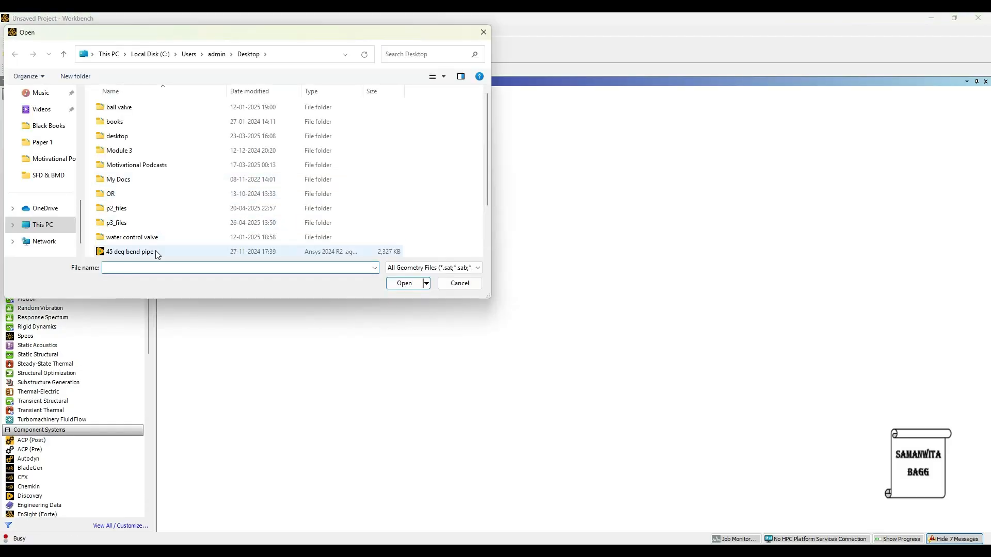
{"action": "left_click", "coordinate": [155, 251]}
{"action": "left_click", "coordinate": [406, 284]}
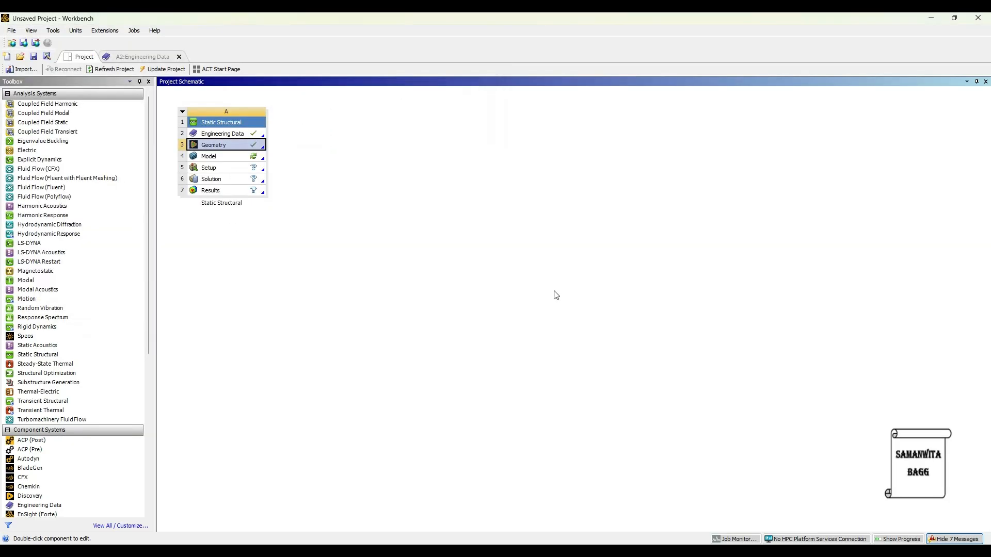
Open the model in Mechanical and assign Stainless Steel as the material of the Solid body
{"action": "double_click", "coordinate": [223, 156]}
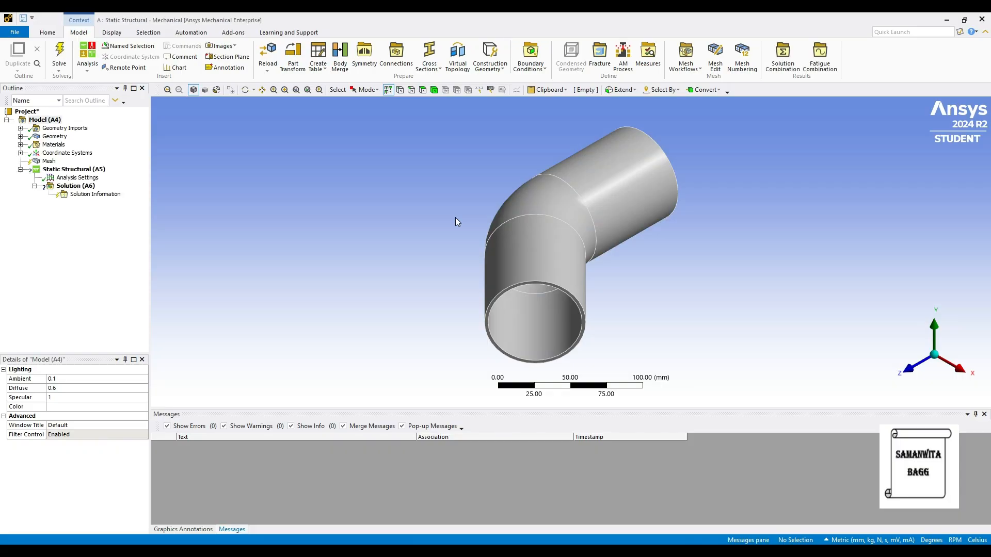
{"action": "left_click", "coordinate": [20, 136]}
{"action": "left_click", "coordinate": [62, 144]}
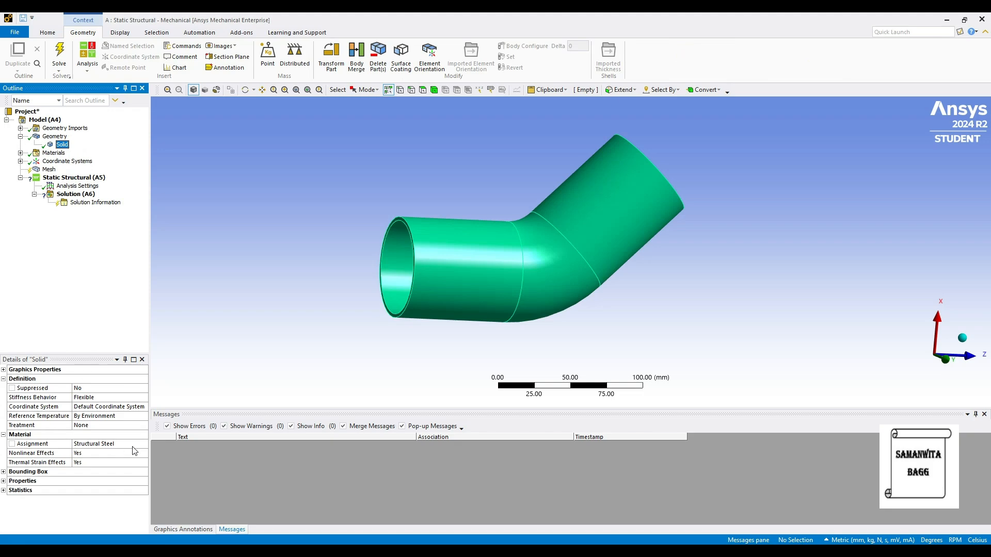
{"action": "left_click", "coordinate": [134, 445]}
{"action": "left_click", "coordinate": [143, 444]}
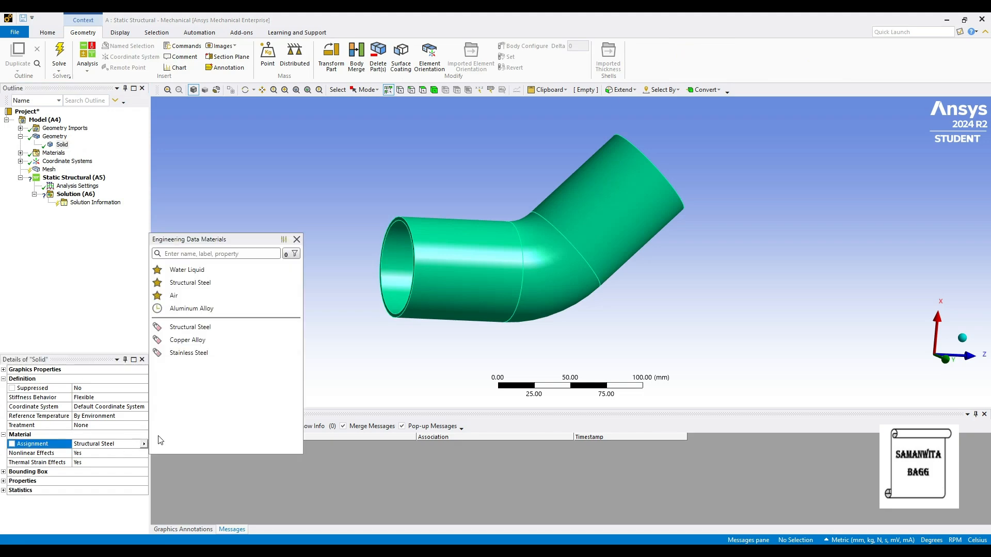
{"action": "left_click", "coordinate": [195, 355]}
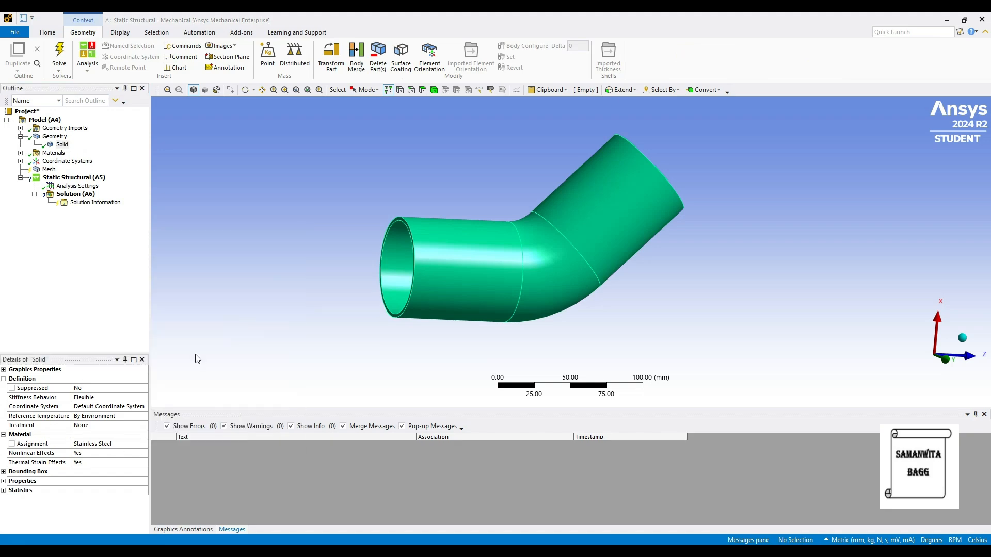
Set the mesh element size to 0.01 m under the Metric (m, kg, N, s, V, A) unit system, and generate the mesh
{"action": "left_click", "coordinate": [48, 169]}
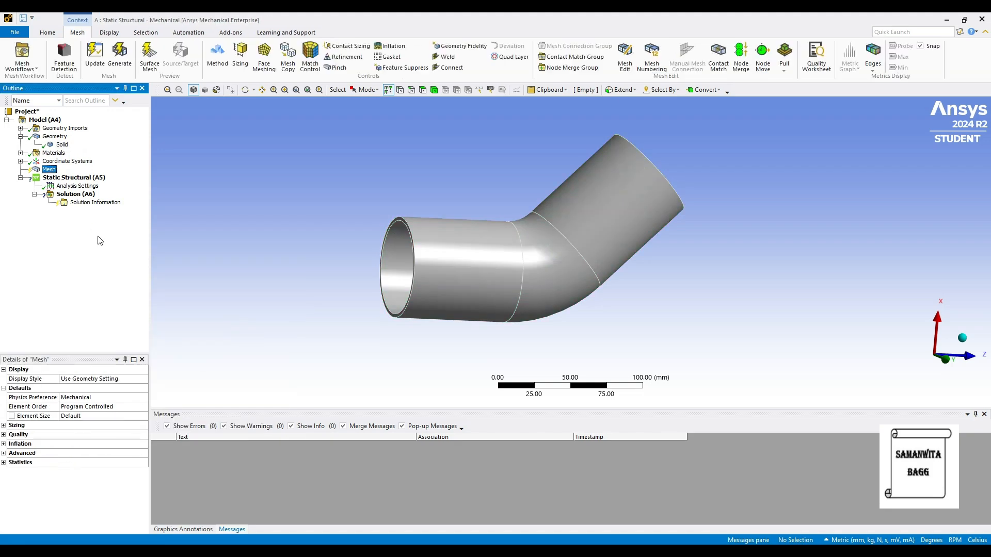
{"action": "left_click", "coordinate": [80, 417]}
{"action": "type", "text": "0.01"}
{"action": "key", "text": "Return"}
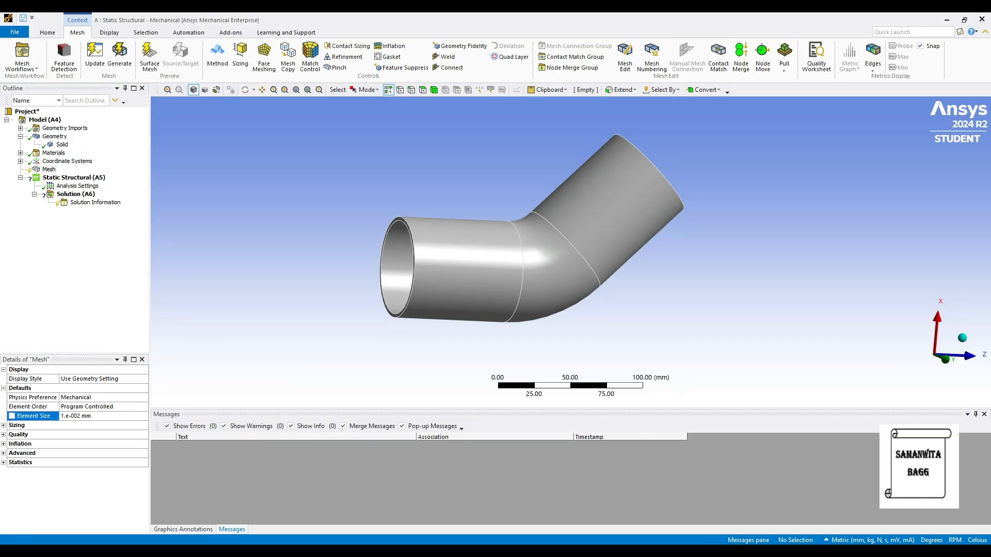
{"action": "left_click", "coordinate": [846, 540]}
{"action": "left_click", "coordinate": [886, 346]}
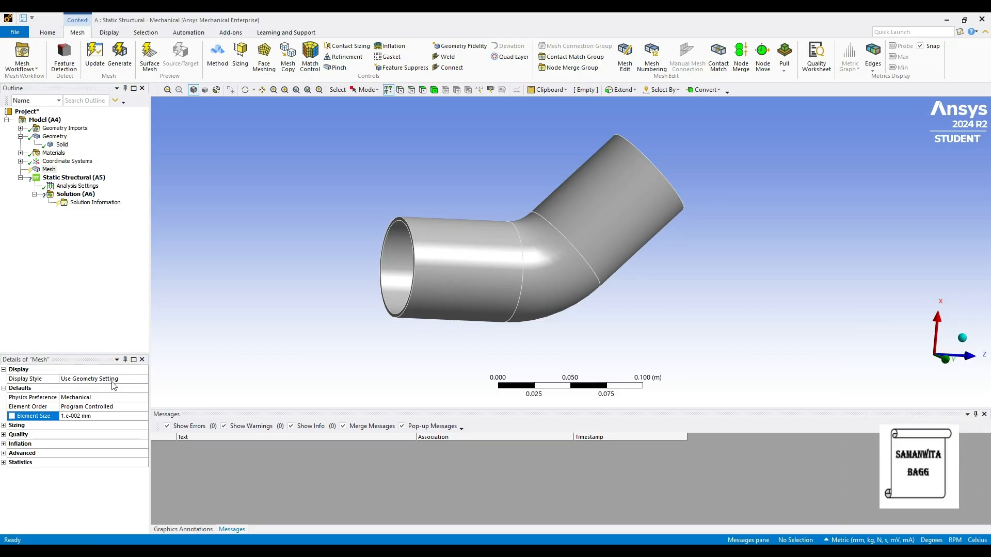
{"action": "left_click", "coordinate": [87, 417]}
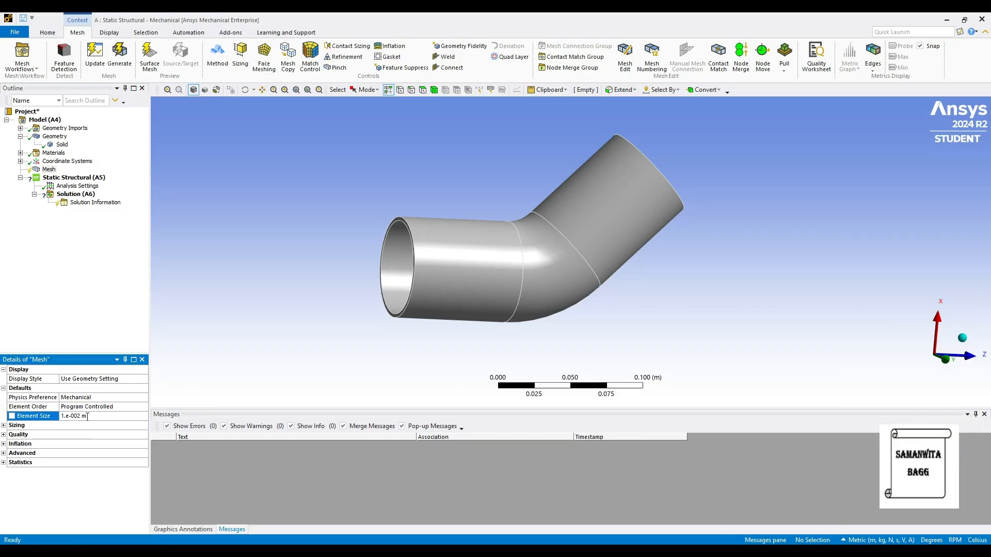
{"action": "left_click", "coordinate": [119, 57]}
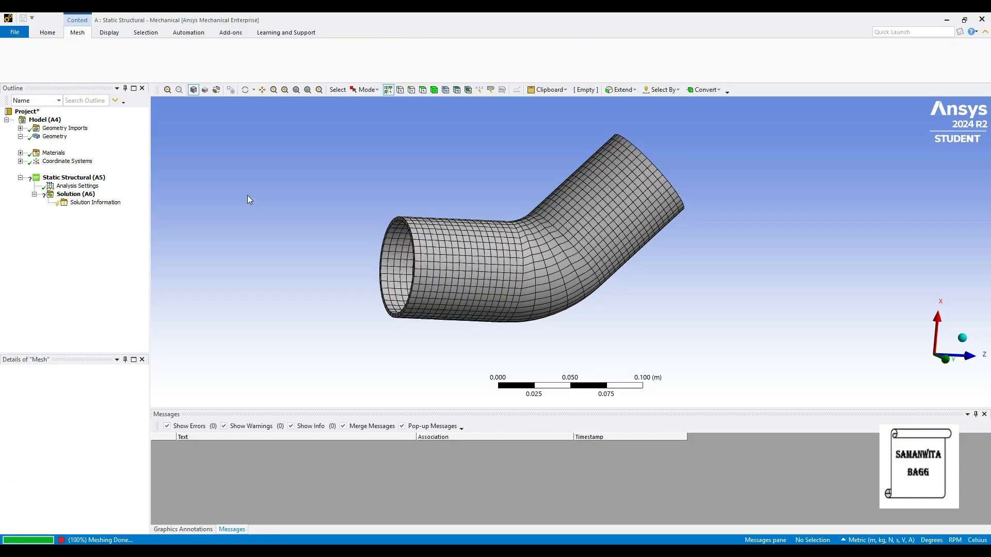
Insert a Fixed Support on the annular end face of the pipe's horizontal leg
{"action": "left_click", "coordinate": [86, 178]}
{"action": "right_click", "coordinate": [85, 179]}
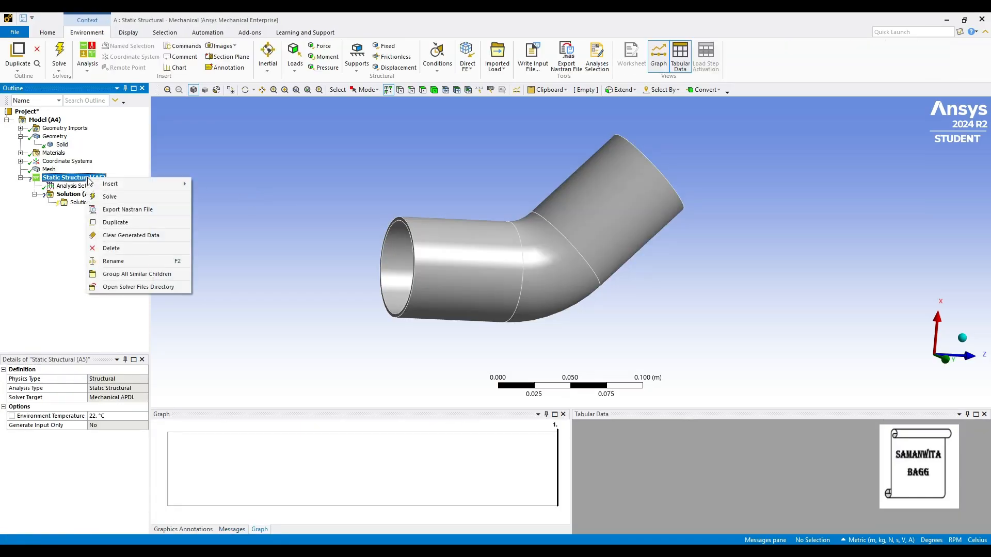
{"action": "mouse_move", "coordinate": [105, 185]}
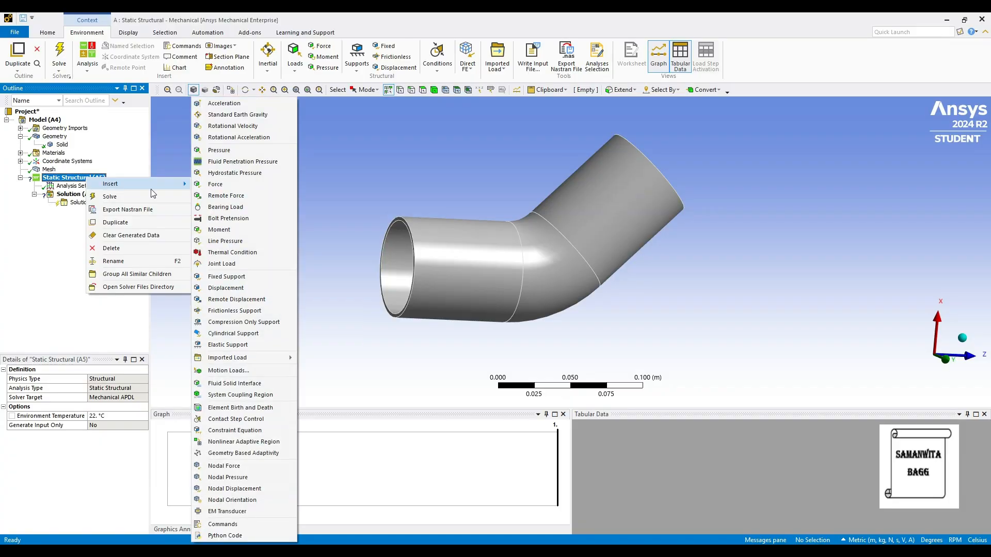
{"action": "left_click", "coordinate": [252, 275]}
{"action": "left_click", "coordinate": [422, 91]}
{"action": "left_click", "coordinate": [392, 252]}
{"action": "left_click", "coordinate": [77, 388]}
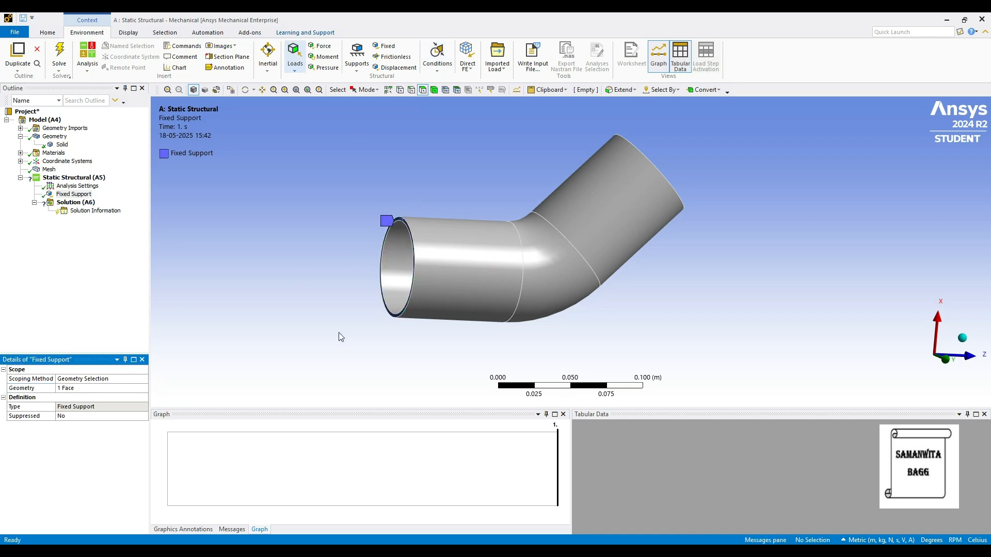
Apply a normal pressure of 1.52 Pa to the three inner faces of the bent pipe
{"action": "left_click", "coordinate": [431, 315]}
{"action": "middle_click_drag", "start_coordinate": [589, 299], "coordinate": [502, 255]}
{"action": "left_click", "coordinate": [627, 190], "text": "ctrl"}
{"action": "left_click", "coordinate": [639, 174], "text": "ctrl"}
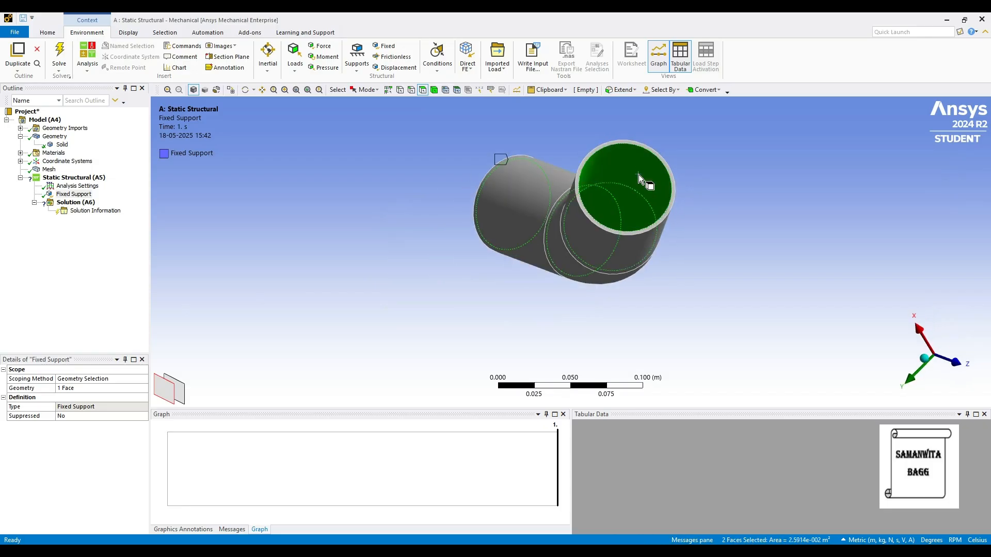
{"action": "right_click", "coordinate": [612, 173]}
{"action": "mouse_move", "coordinate": [652, 182]}
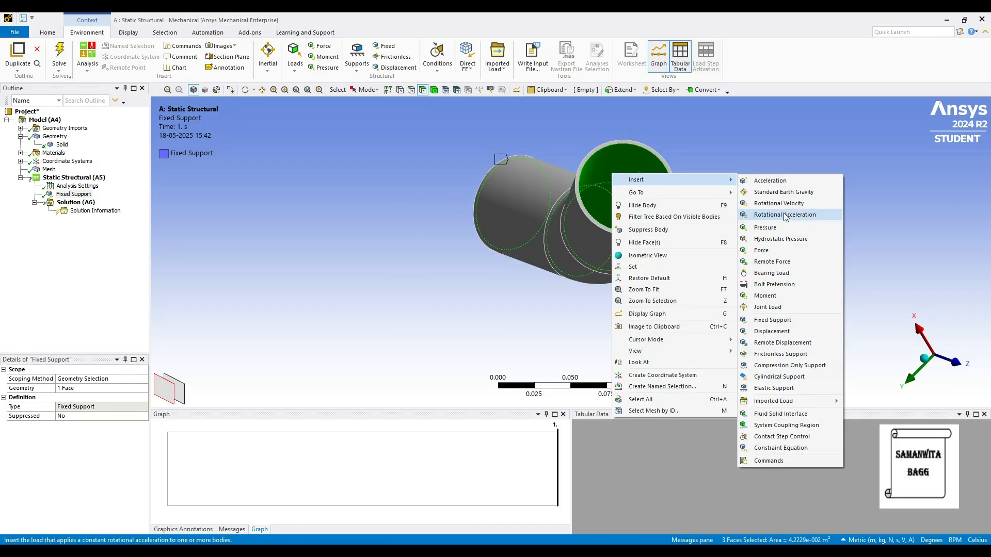
{"action": "left_click", "coordinate": [764, 232]}
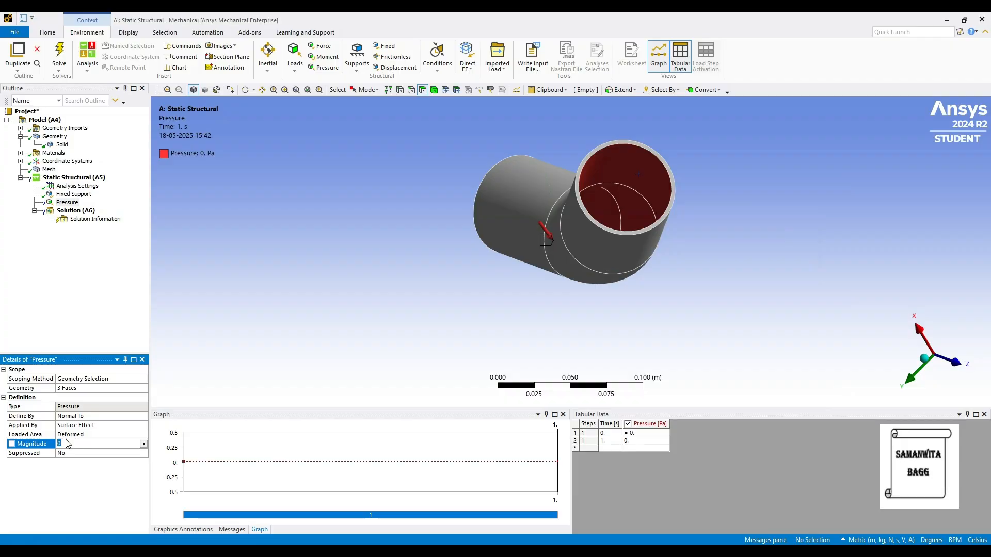
{"action": "type", "text": "1.52"}
{"action": "key", "text": "Return"}
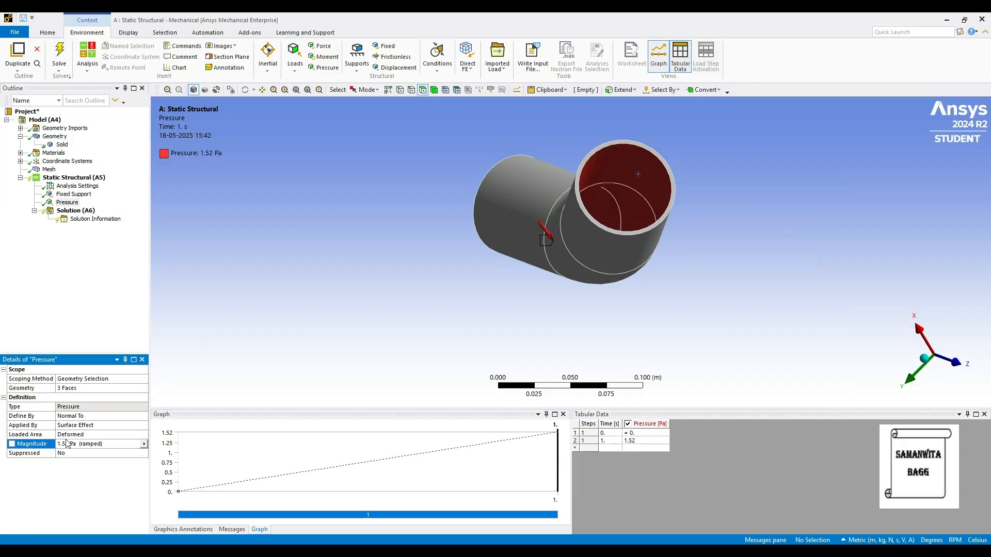
Switch the unit system to Metric (mm, kg, N, s, mV, mA) and set the pressure magnitude to 1.52 MPa
{"action": "left_click", "coordinate": [874, 541]}
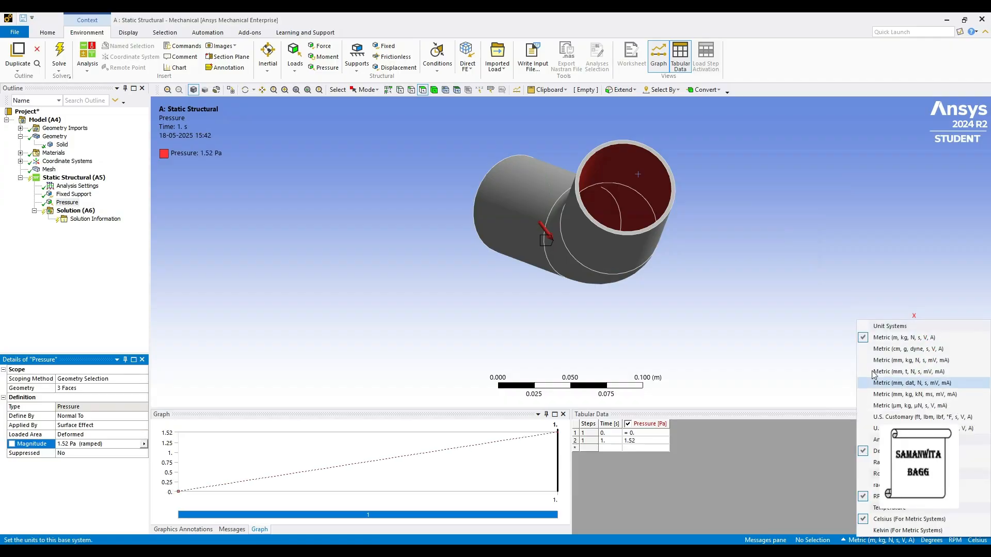
{"action": "left_click", "coordinate": [901, 364]}
{"action": "left_click", "coordinate": [81, 444]}
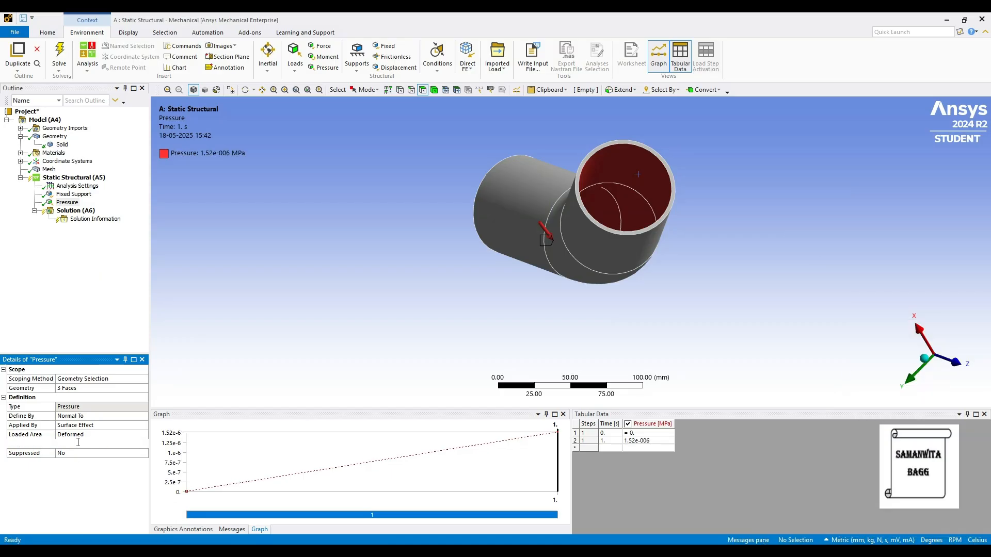
{"action": "type", "text": "1.52"}
{"action": "key", "text": "Return"}
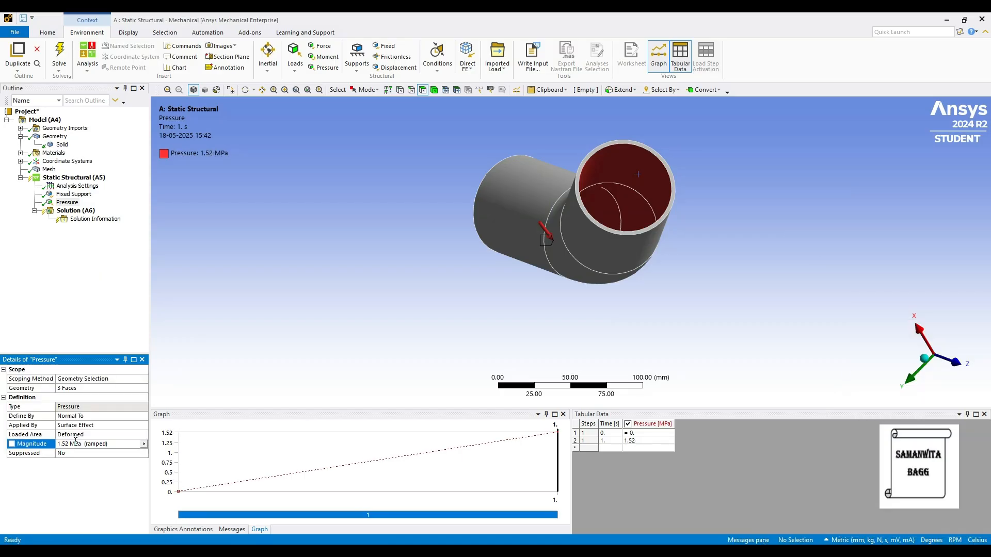
Insert a Total Deformation result under Solution
{"action": "middle_click_drag", "start_coordinate": [531, 245], "coordinate": [664, 221]}
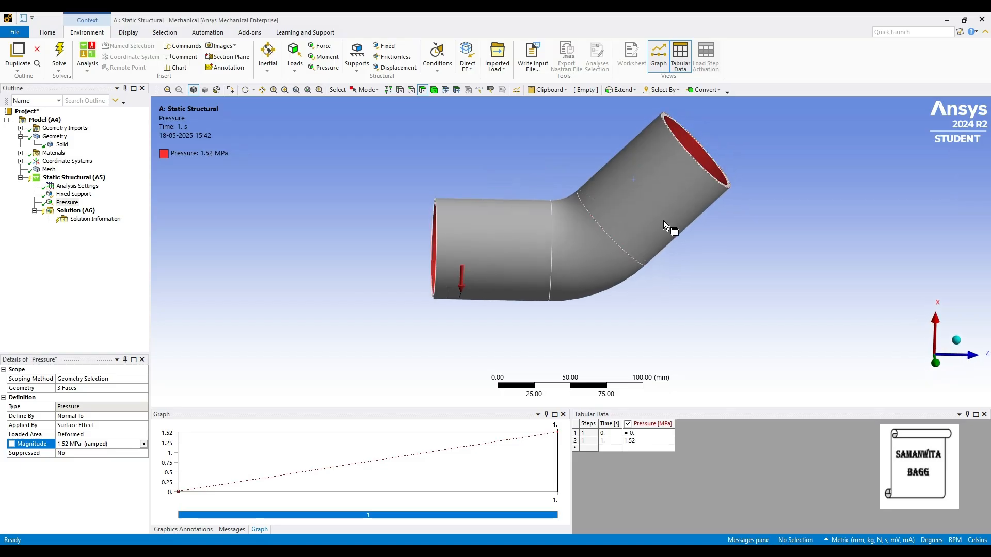
{"action": "right_click", "coordinate": [83, 212]}
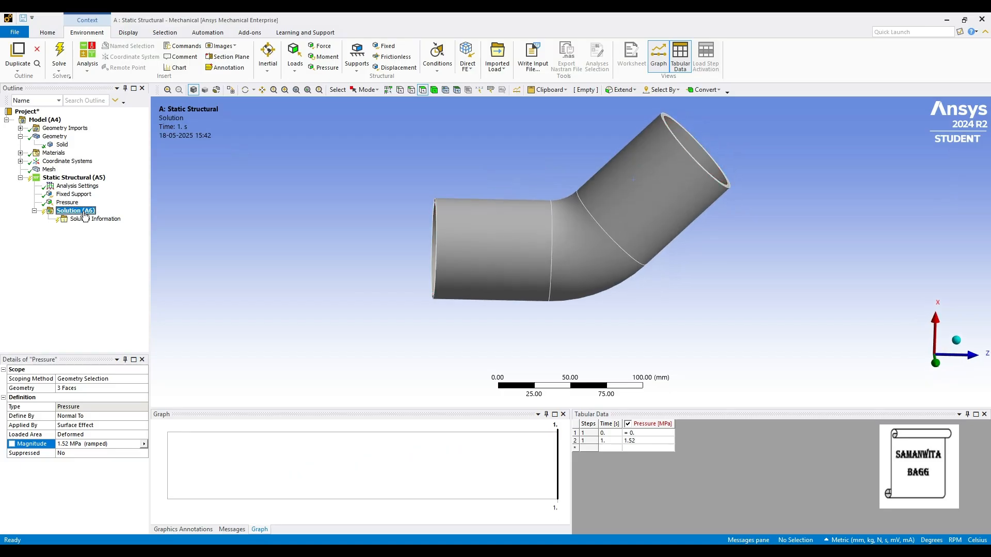
{"action": "mouse_move", "coordinate": [106, 218]}
{"action": "mouse_move", "coordinate": [256, 220]}
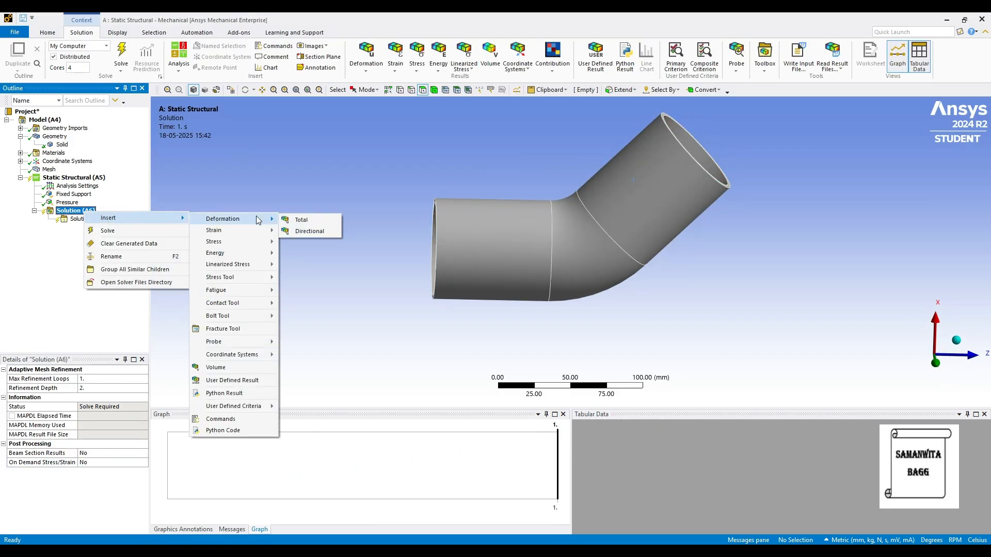
{"action": "left_click", "coordinate": [292, 218]}
Insert a Directional Deformation result under Solution and orient it along the Z Axis
{"action": "right_click", "coordinate": [89, 212]}
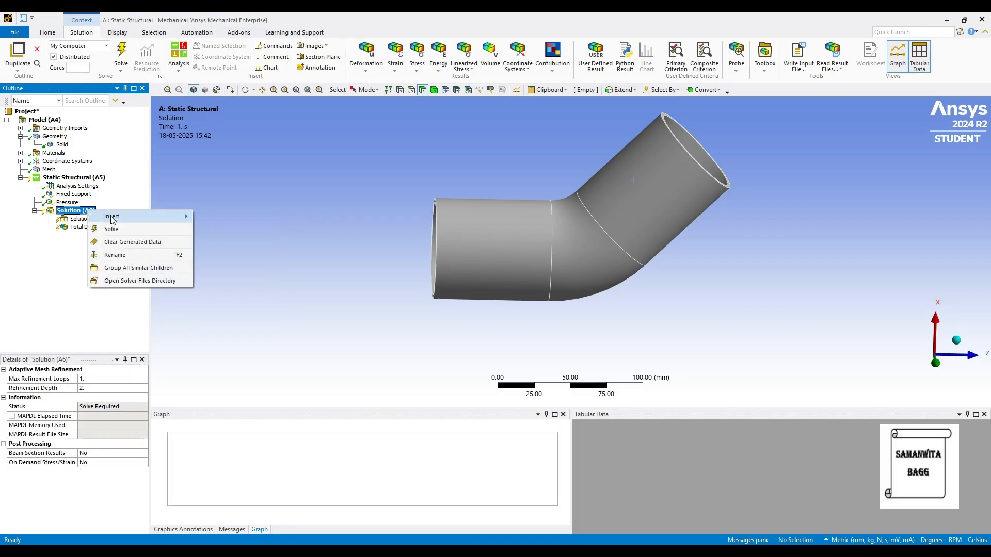
{"action": "mouse_move", "coordinate": [129, 216]}
{"action": "mouse_move", "coordinate": [243, 218]}
{"action": "left_click", "coordinate": [311, 230]}
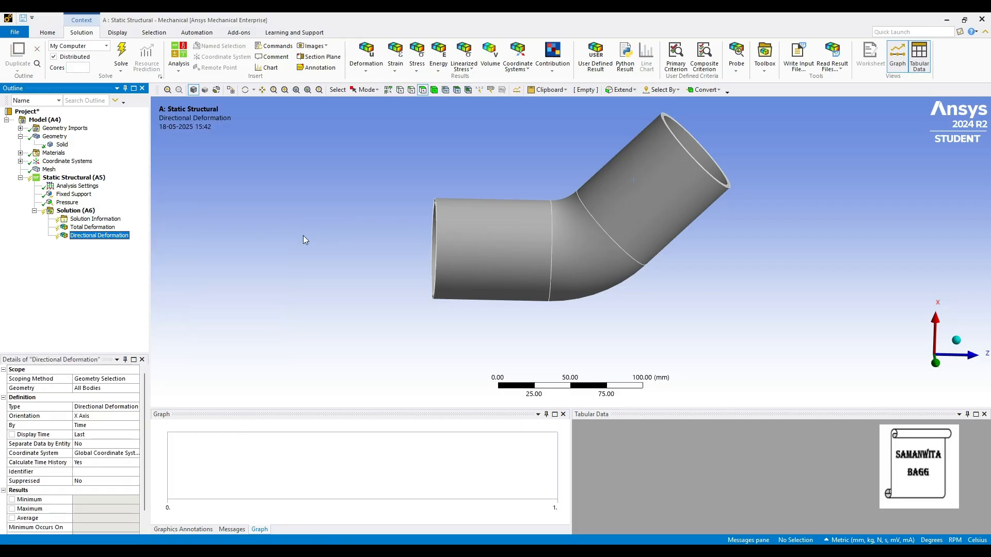
{"action": "left_click", "coordinate": [113, 417]}
{"action": "left_click", "coordinate": [135, 416]}
{"action": "left_click", "coordinate": [83, 437]}
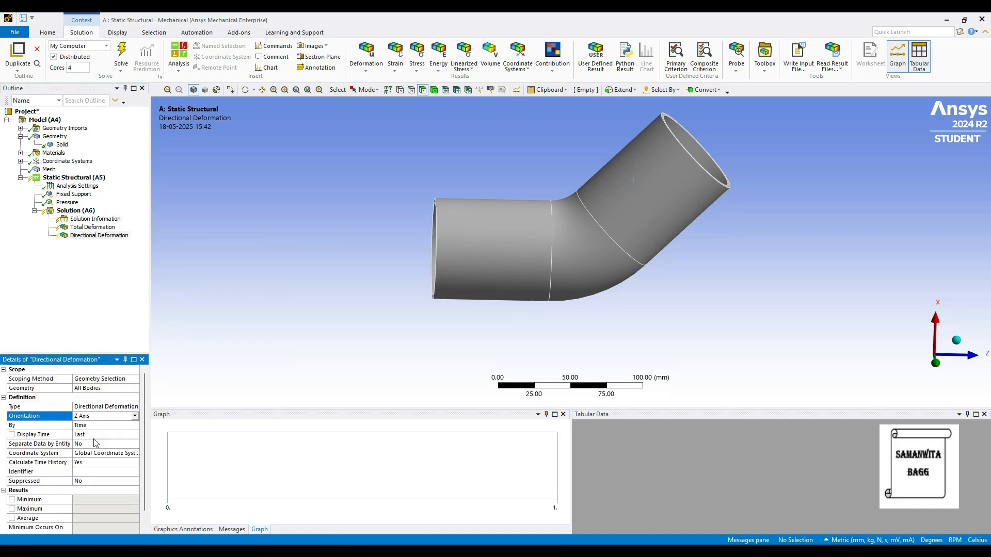
Scope the Z-axis Directional Deformation result to the inner face of the pipe's bend
{"action": "middle_click_drag", "start_coordinate": [636, 200], "coordinate": [676, 164]}
{"action": "left_click", "coordinate": [680, 164]}
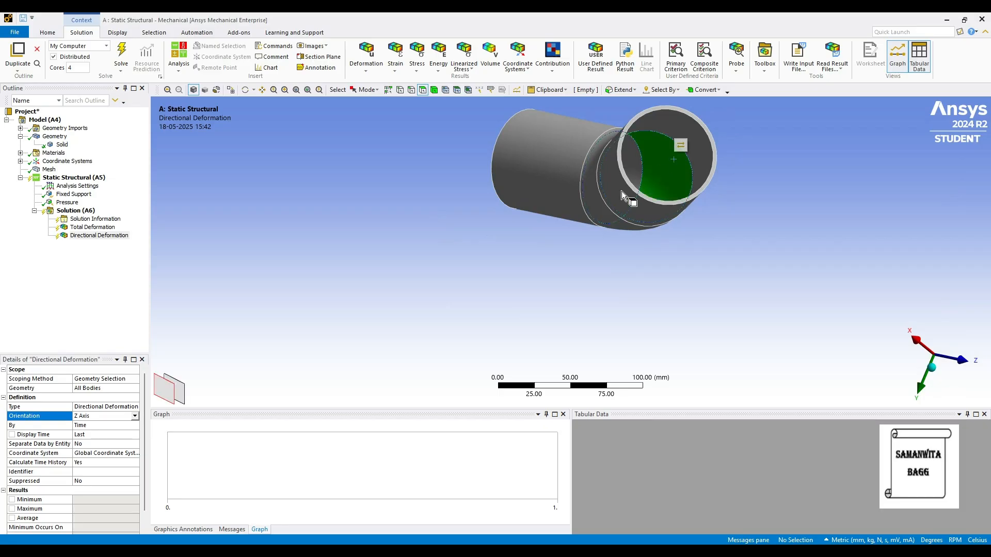
{"action": "left_click", "coordinate": [79, 388]}
{"action": "left_click", "coordinate": [87, 389]}
Insert a second Directional Deformation result scoped to the bend's inner face, with its orientation on the X Axis
{"action": "right_click", "coordinate": [84, 210]}
{"action": "mouse_move", "coordinate": [139, 217]}
{"action": "mouse_move", "coordinate": [248, 252]}
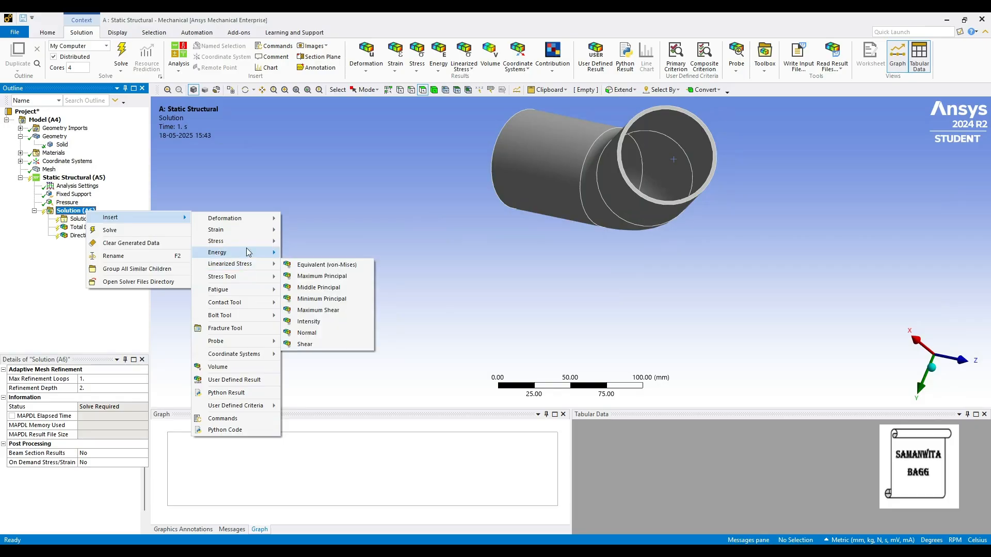
{"action": "mouse_move", "coordinate": [258, 218]}
{"action": "left_click", "coordinate": [325, 231]}
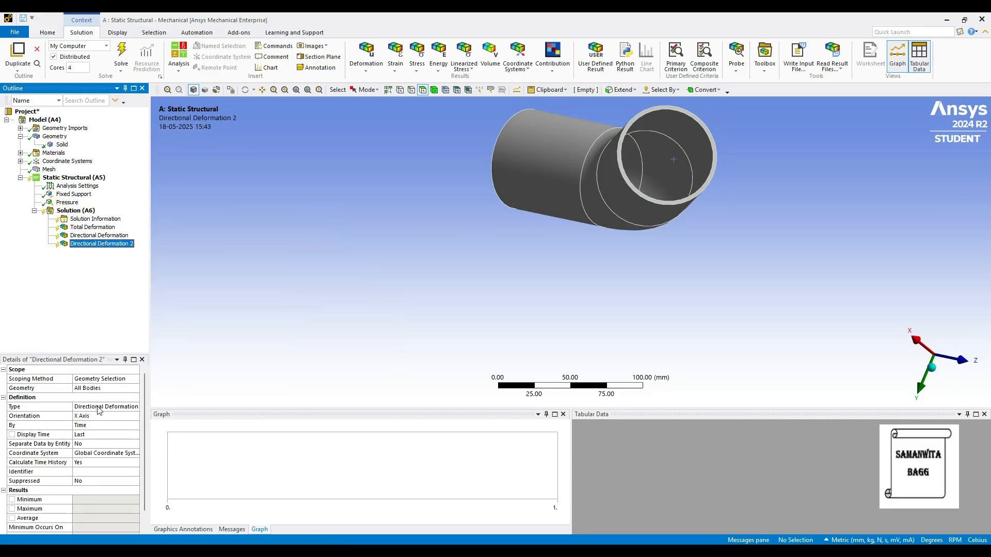
{"action": "left_click", "coordinate": [100, 393]}
{"action": "left_click", "coordinate": [671, 164]}
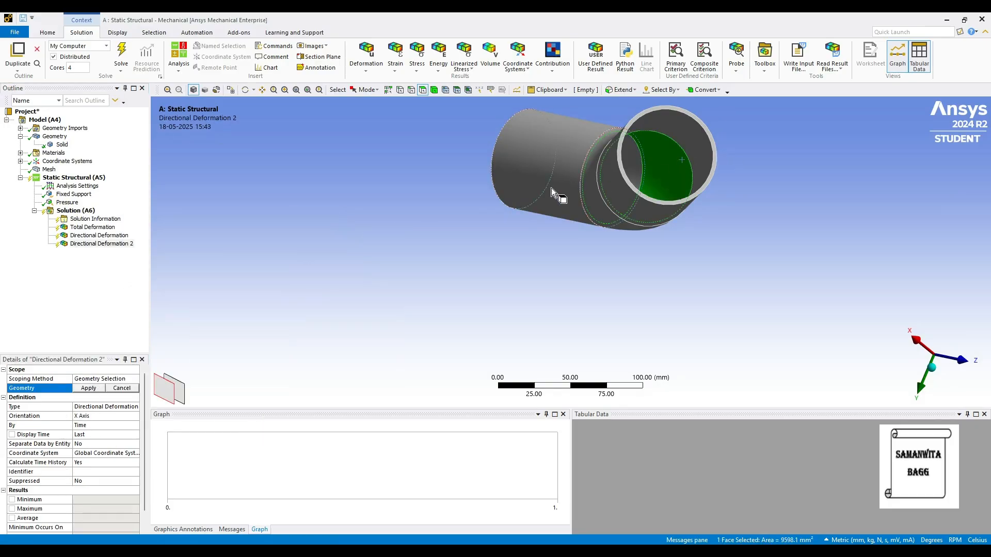
{"action": "left_click", "coordinate": [88, 388]}
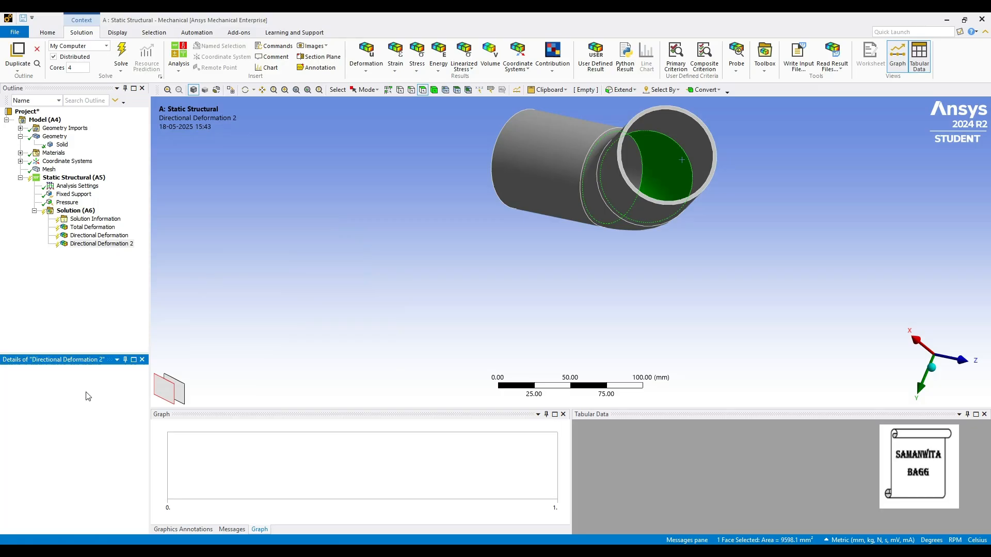
{"action": "left_click", "coordinate": [114, 416]}
{"action": "left_click", "coordinate": [134, 417]}
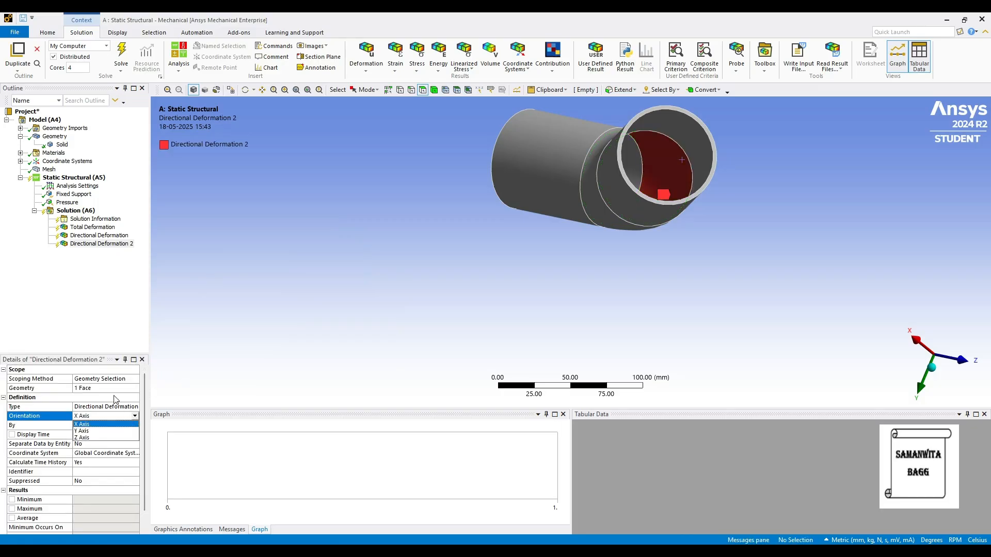
{"action": "middle_click_drag", "start_coordinate": [663, 334], "coordinate": [651, 275]}
{"action": "middle_click_drag", "start_coordinate": [747, 244], "coordinate": [671, 206]}
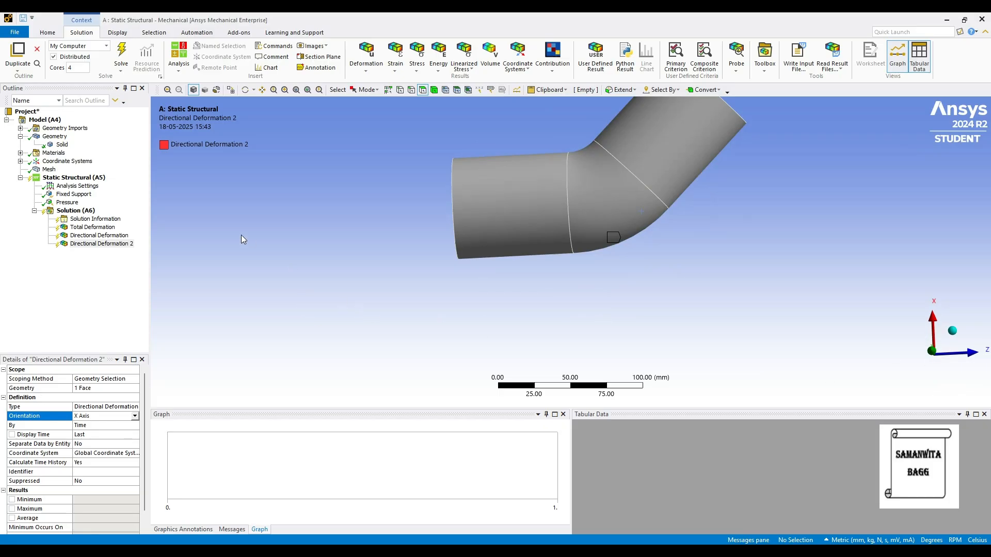
Insert Equivalent (von-Mises) strain and Equivalent (von-Mises) stress results under Solution
{"action": "right_click", "coordinate": [89, 211]}
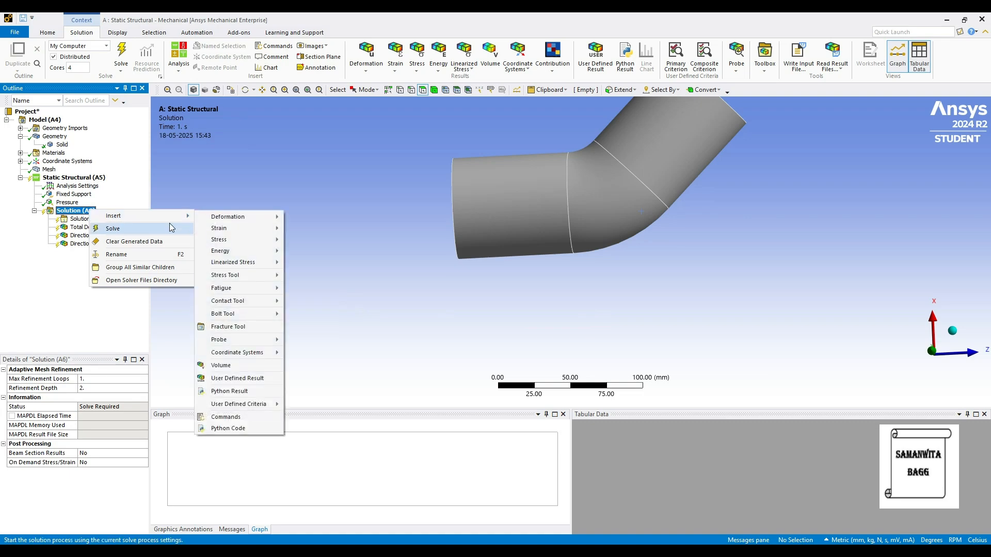
{"action": "mouse_move", "coordinate": [231, 228]}
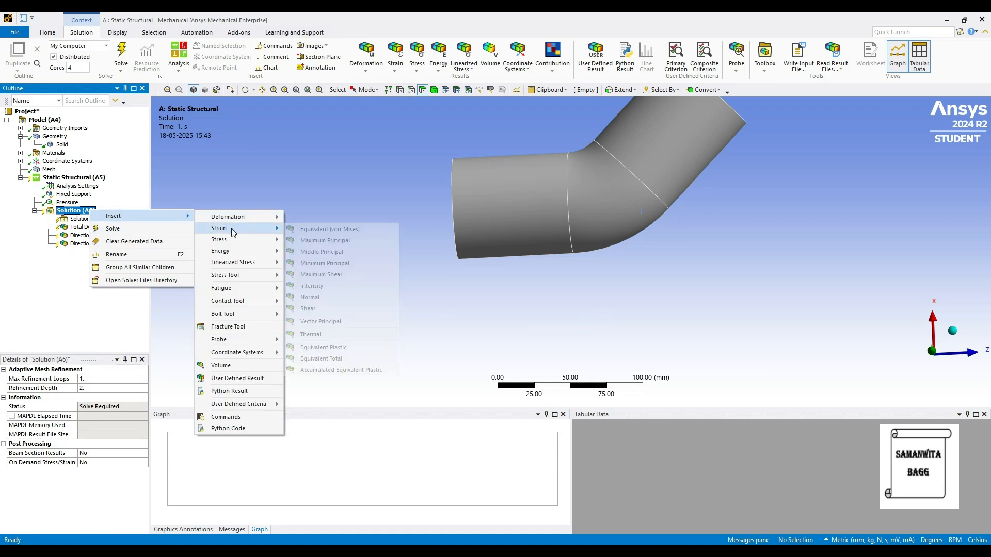
{"action": "left_click", "coordinate": [330, 228]}
{"action": "left_click", "coordinate": [76, 211]}
{"action": "right_click", "coordinate": [77, 213]}
{"action": "mouse_move", "coordinate": [103, 219]}
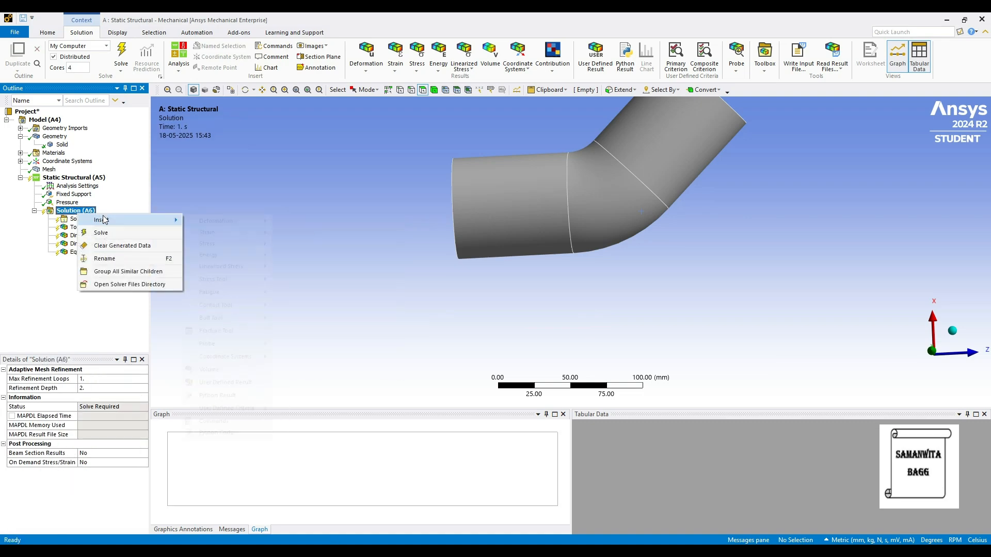
{"action": "mouse_move", "coordinate": [231, 242]}
{"action": "left_click", "coordinate": [299, 244]}
Add a Stress Tool based on Max Shear Stress under Solution and solve the analysis
{"action": "left_click", "coordinate": [76, 211]}
{"action": "right_click", "coordinate": [78, 212]}
{"action": "mouse_move", "coordinate": [103, 218]}
{"action": "mouse_move", "coordinate": [253, 279]}
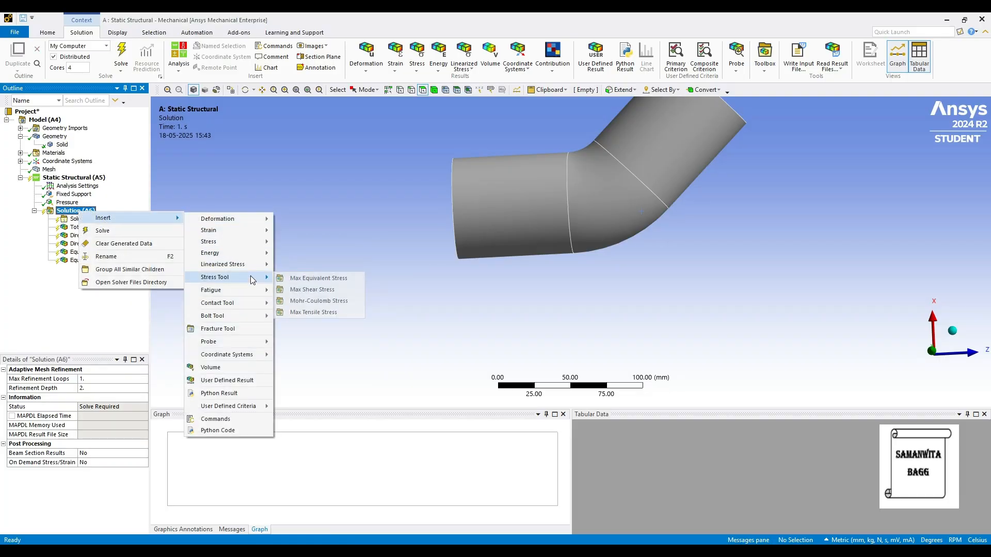
{"action": "left_click", "coordinate": [312, 290]}
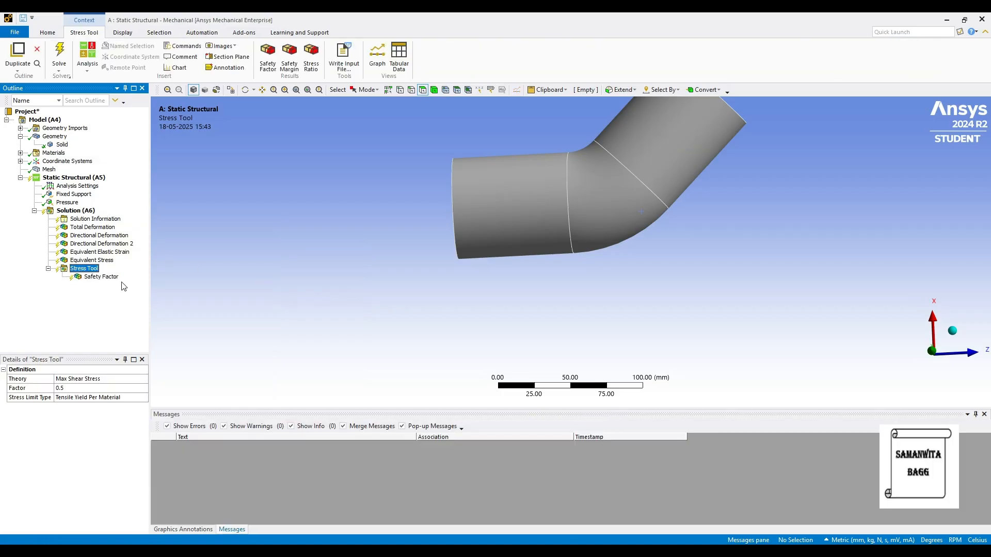
{"action": "left_click", "coordinate": [80, 211]}
{"action": "left_click", "coordinate": [120, 53]}
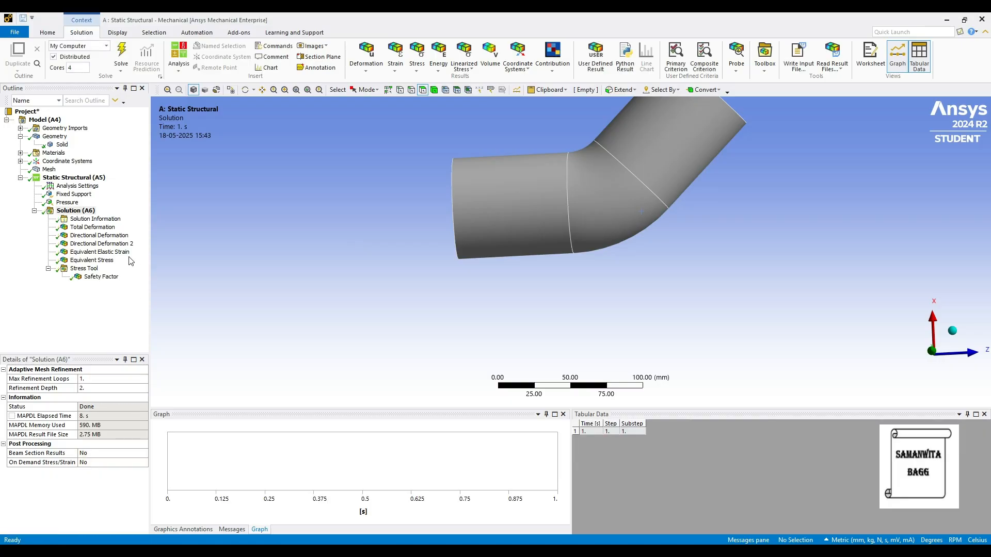
Display the Total Deformation result with smooth contours and without mesh edges
{"action": "left_click", "coordinate": [97, 227]}
{"action": "middle_click_drag", "start_coordinate": [623, 219], "coordinate": [597, 267], "text": "ctrl"}
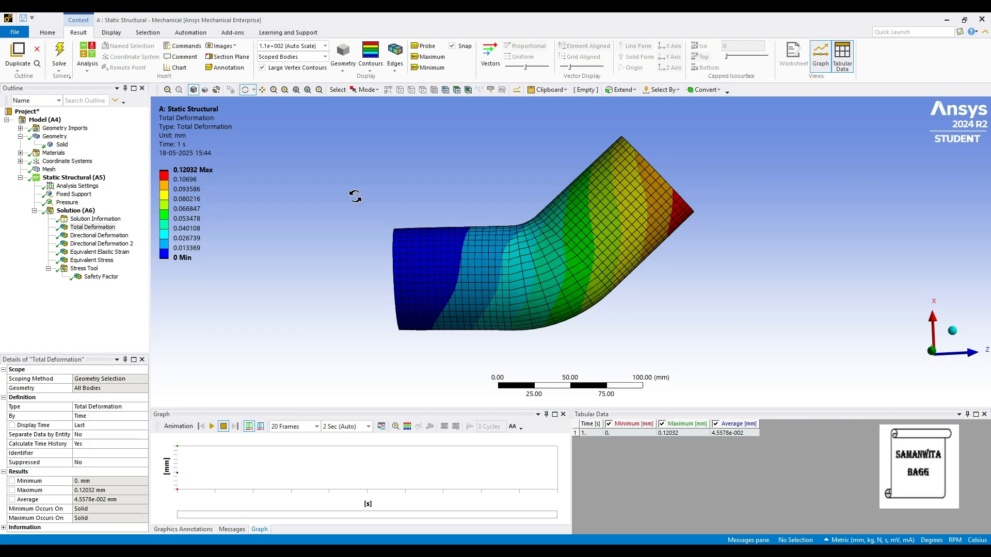
{"action": "left_click", "coordinate": [395, 72]}
{"action": "left_click", "coordinate": [413, 89]}
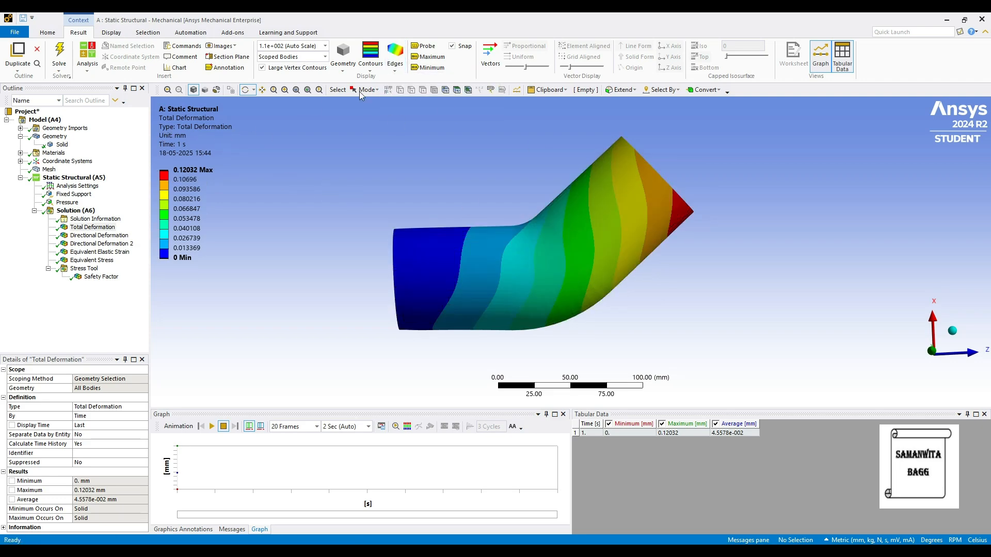
{"action": "left_click", "coordinate": [370, 68]}
{"action": "left_click", "coordinate": [394, 80]}
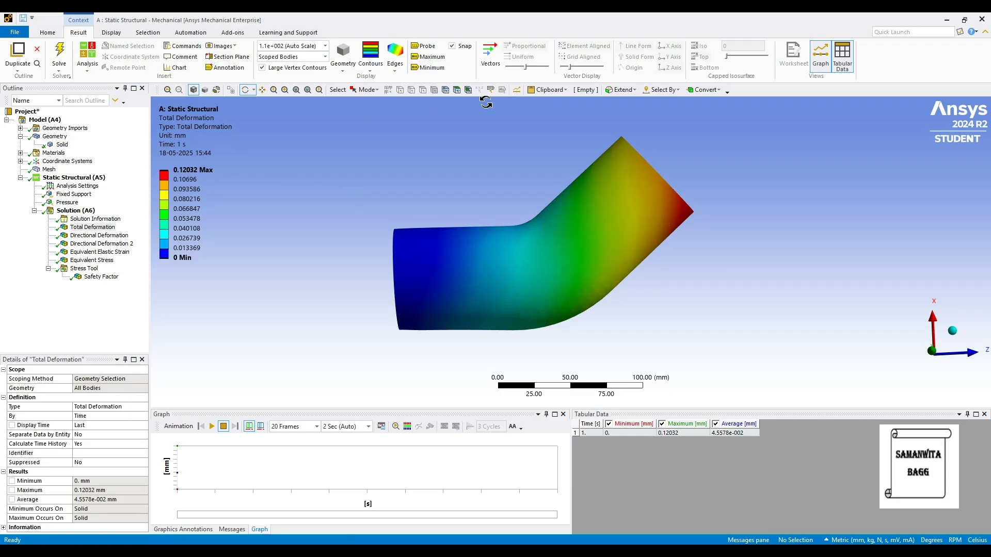
Play the Total Deformation animation of the pipe and pause it
{"action": "left_click_drag", "start_coordinate": [602, 236], "coordinate": [601, 262]}
{"action": "left_click", "coordinate": [212, 426]}
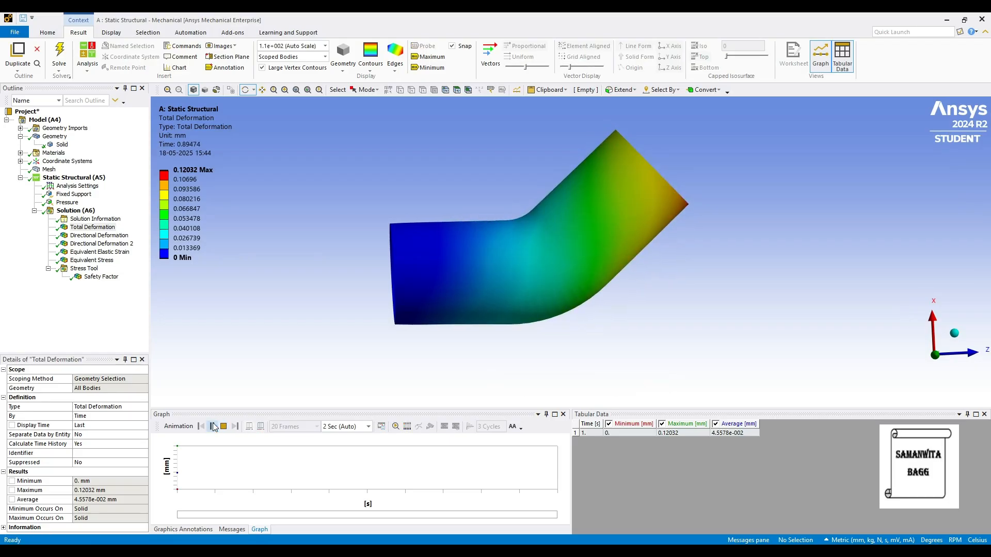
{"action": "left_click", "coordinate": [212, 427]}
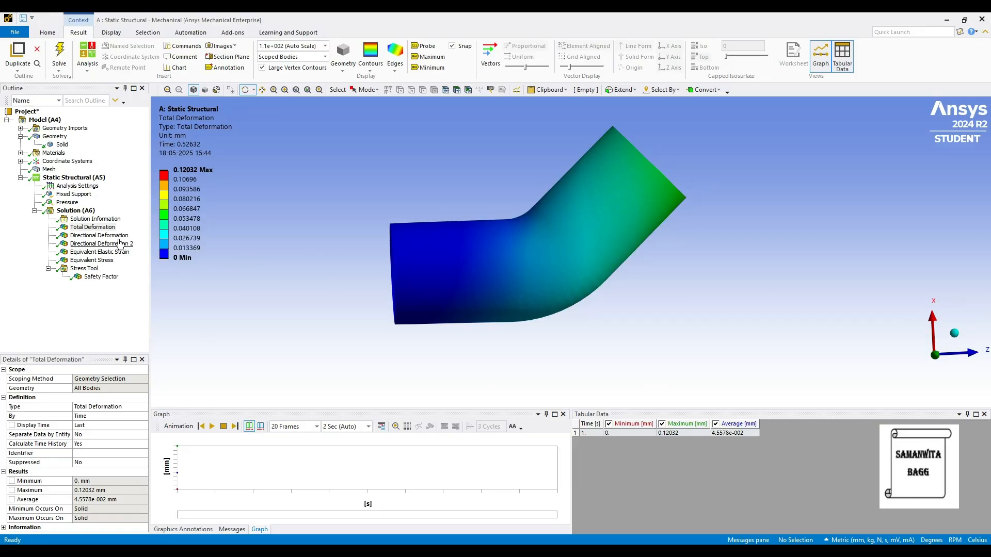
Examine the Z-axis Directional Deformation on the bend's inner face with the maximum and minimum markers shown
{"action": "left_click", "coordinate": [99, 235]}
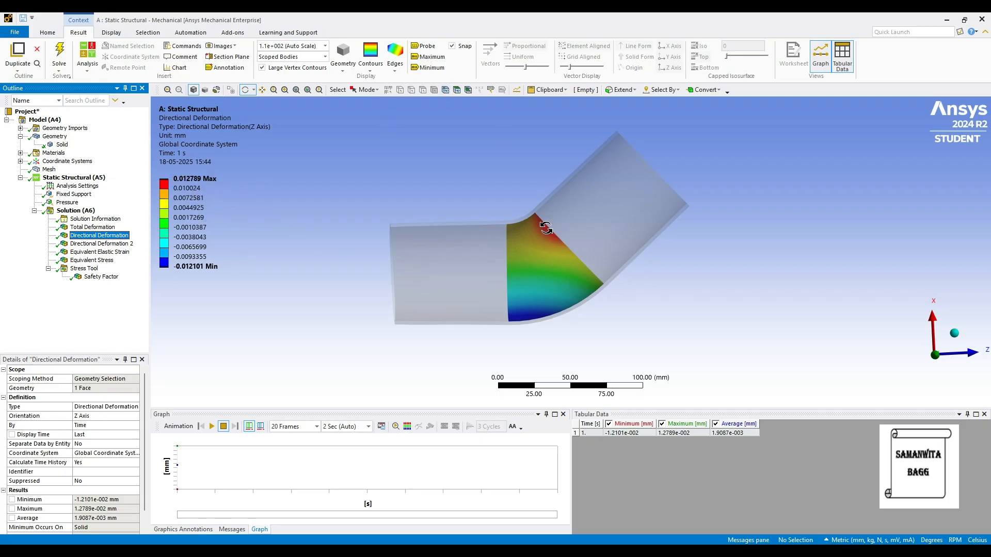
{"action": "left_click", "coordinate": [428, 57]}
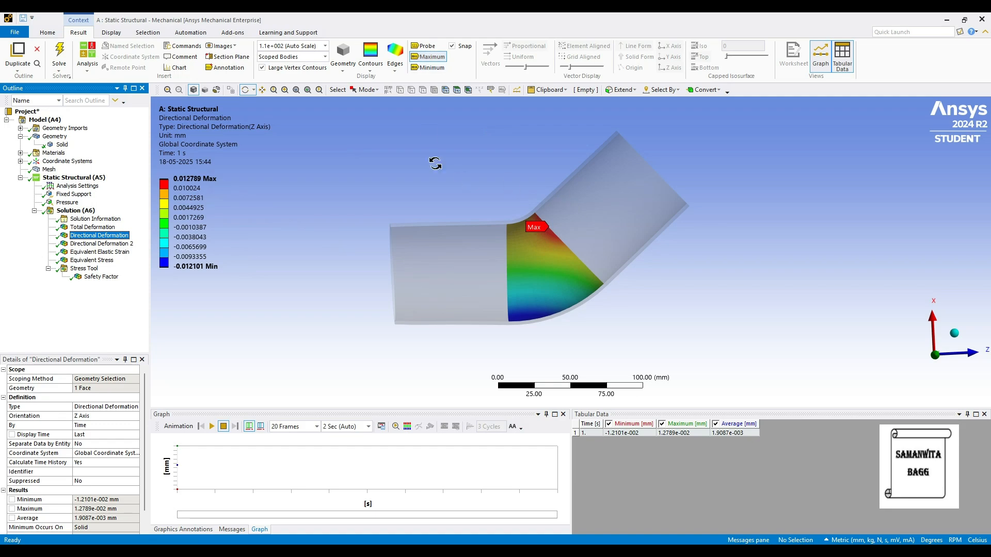
{"action": "left_click", "coordinate": [436, 69]}
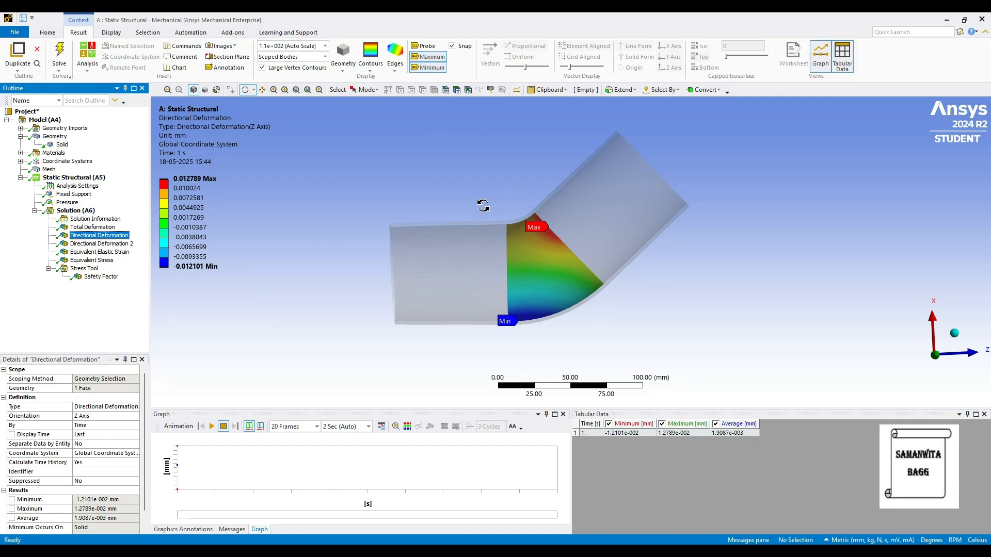
Review the X-axis Directional Deformation, Equivalent Elastic Strain and Equivalent Stress results
{"action": "left_click", "coordinate": [99, 243]}
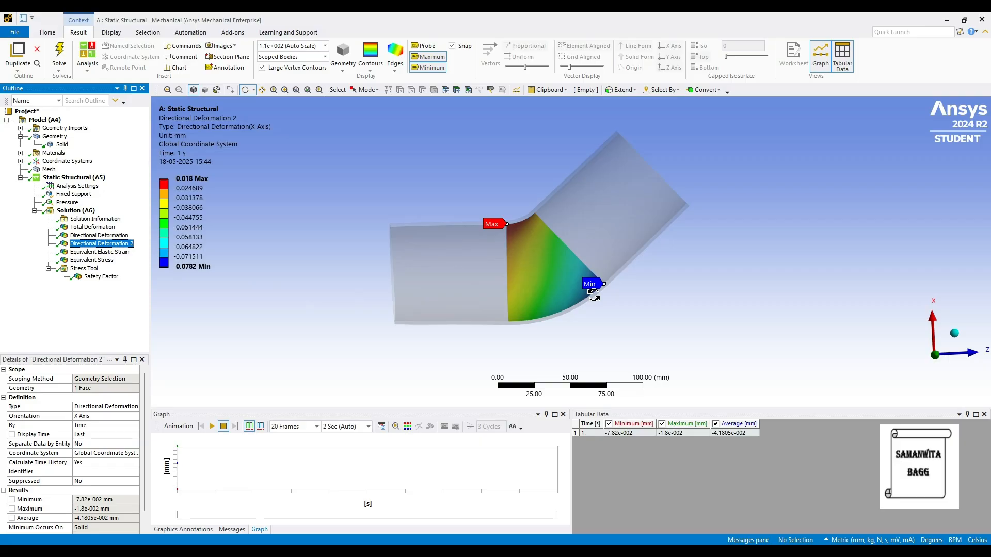
{"action": "left_click", "coordinate": [100, 252]}
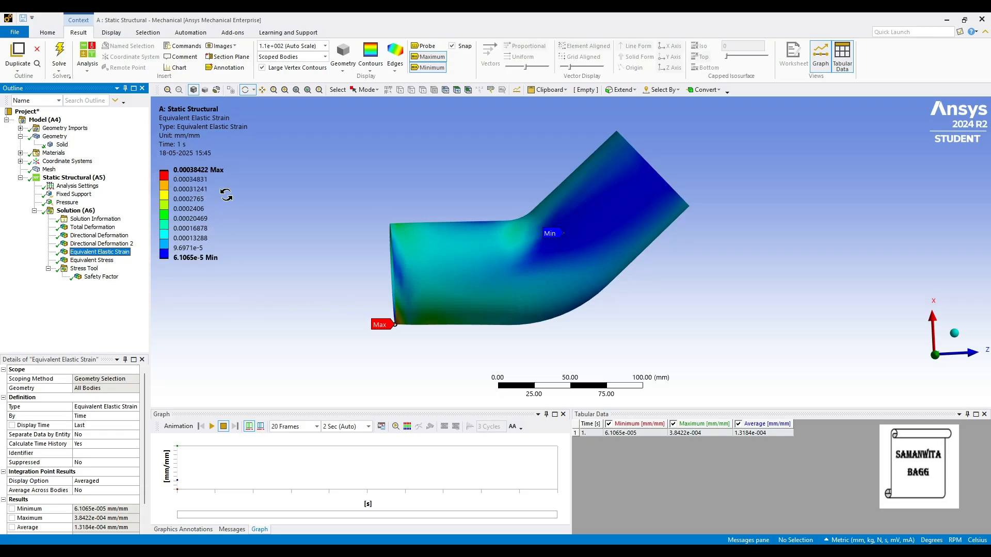
{"action": "left_click", "coordinate": [180, 181]}
{"action": "left_click", "coordinate": [92, 260]}
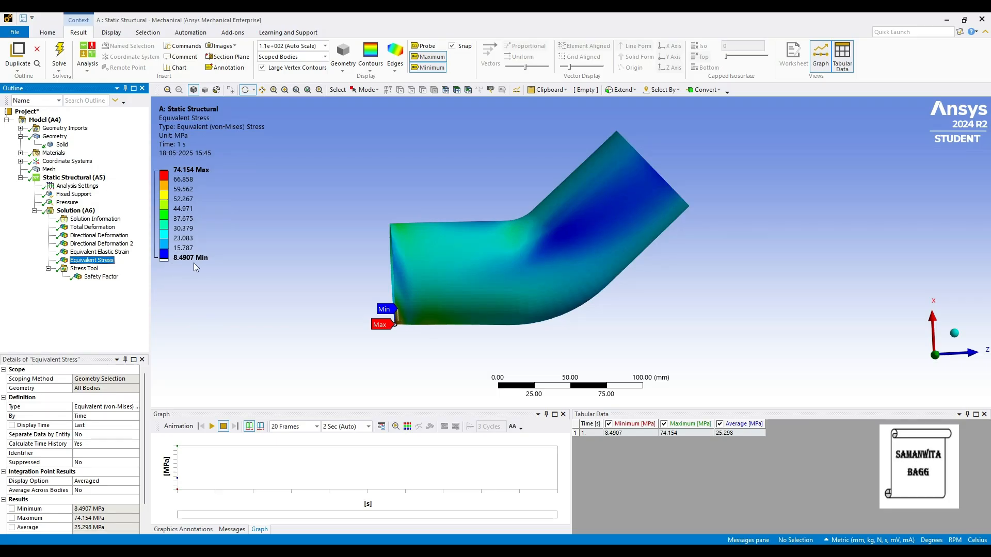
Probe the Safety Factor result on the pipe surface with the maximum and minimum markers hidden
{"action": "left_click", "coordinate": [99, 277]}
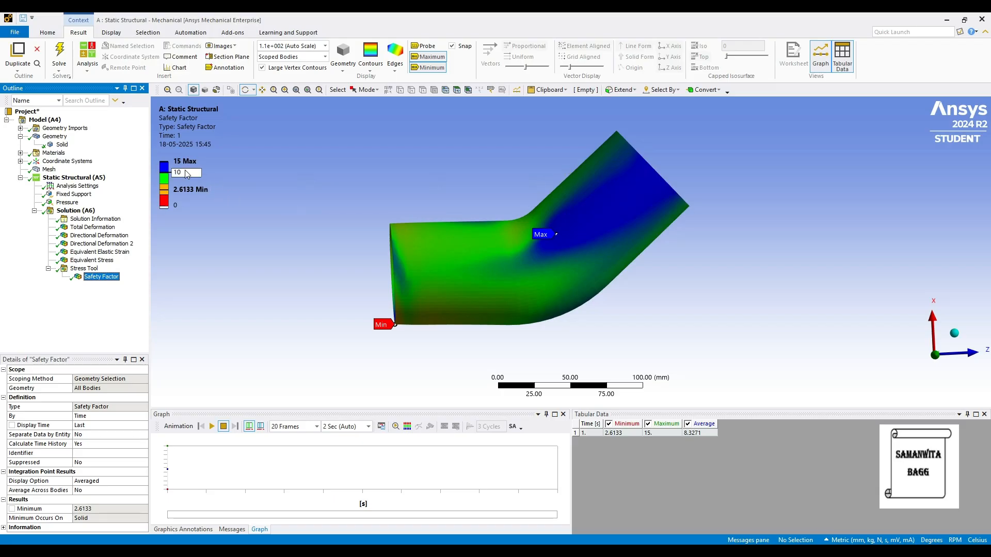
{"action": "left_click", "coordinate": [425, 57]}
{"action": "left_click", "coordinate": [428, 67]}
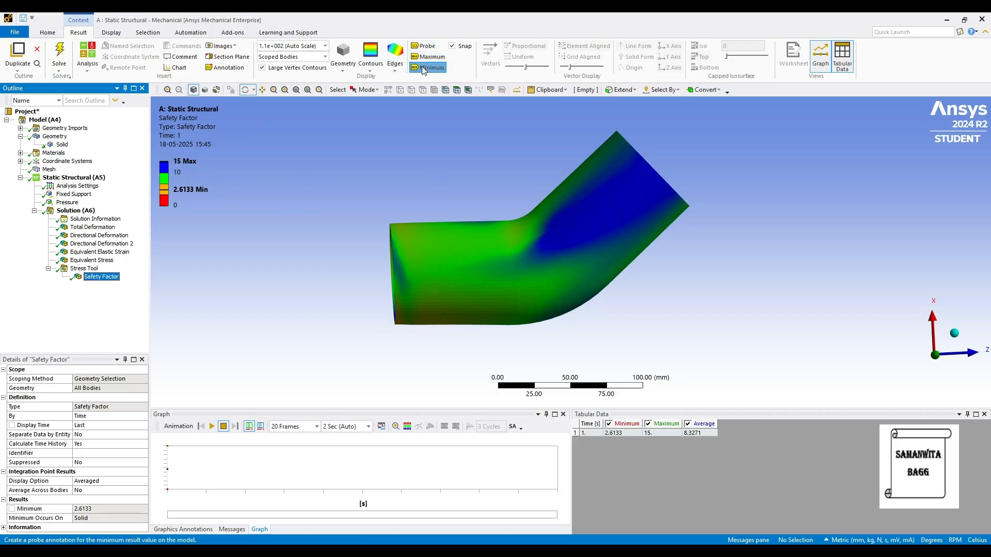
{"action": "left_click", "coordinate": [425, 46]}
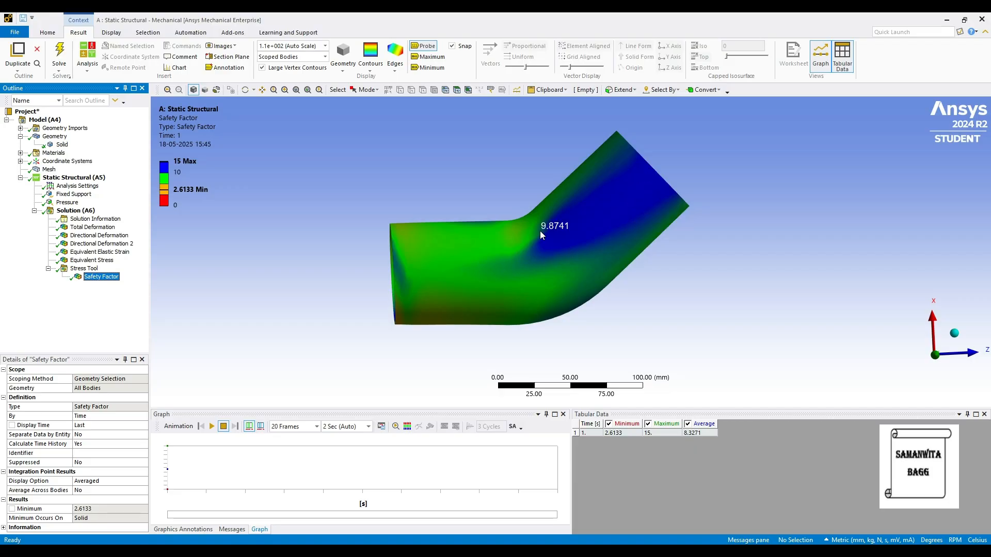
{"action": "left_click", "coordinate": [176, 177]}
{"action": "left_click", "coordinate": [176, 163]}
Mark the maximum and minimum Safety Factor locations and inspect them from the open end of the pipe's horizontal leg
{"action": "left_click", "coordinate": [428, 57]}
{"action": "left_click", "coordinate": [422, 47]}
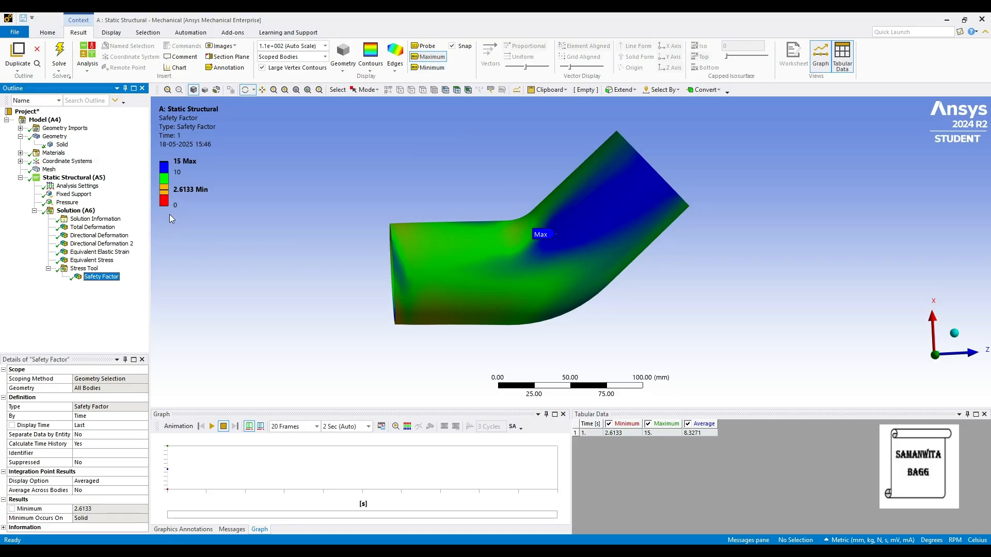
{"action": "left_click_drag", "start_coordinate": [562, 248], "coordinate": [184, 230]}
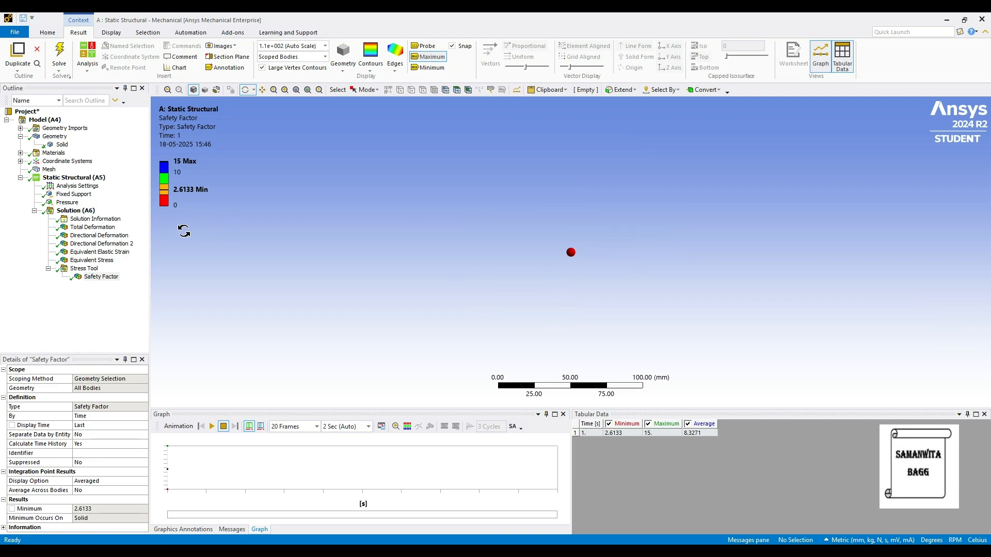
{"action": "left_click_drag", "start_coordinate": [515, 210], "coordinate": [372, 253]}
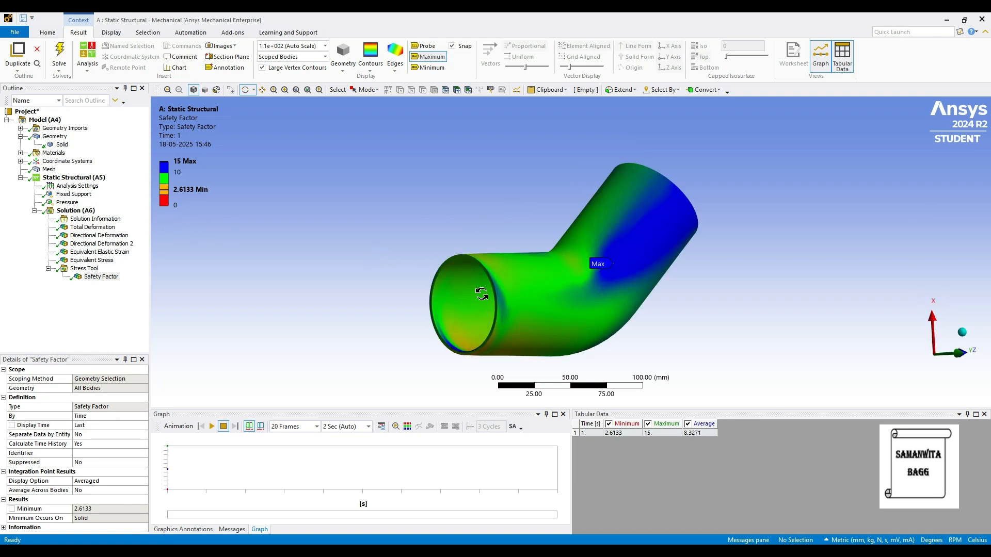
{"action": "left_click_drag", "start_coordinate": [459, 291], "coordinate": [563, 295]}
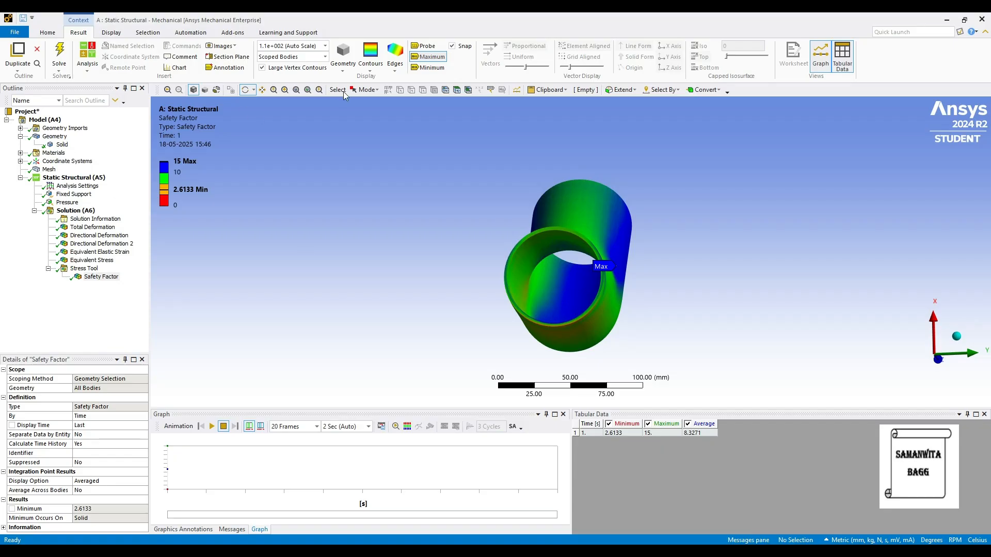
{"action": "left_click", "coordinate": [428, 68]}
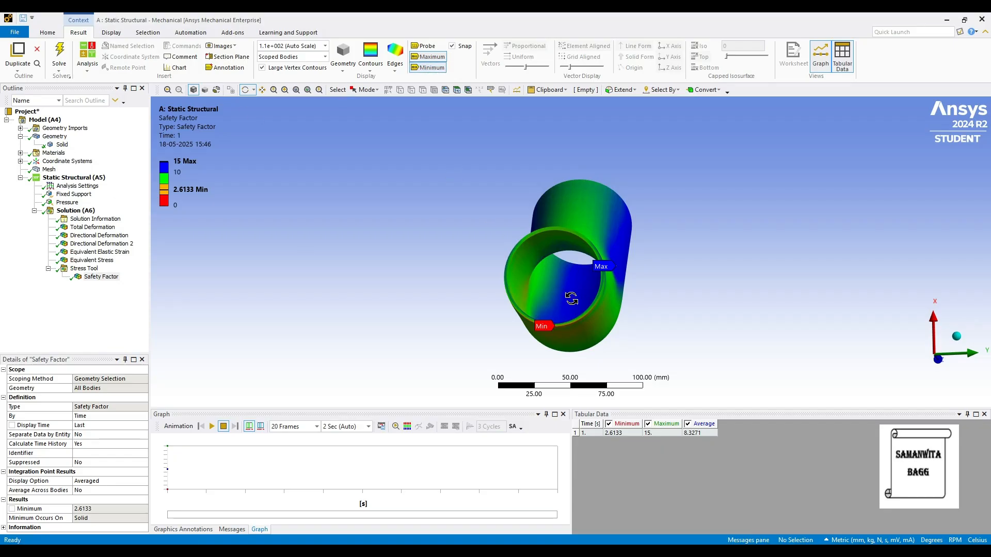
Inspect the Safety Factor distribution and its marked extremes from the open end round to the side of the pipe
{"action": "left_click_drag", "start_coordinate": [559, 299], "coordinate": [480, 392]}
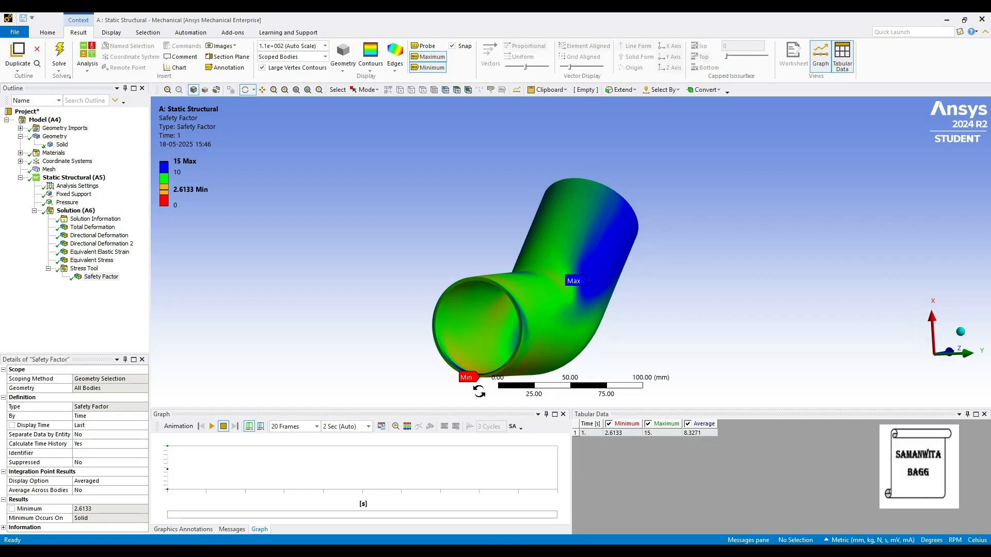
{"action": "left_click_drag", "start_coordinate": [515, 281], "coordinate": [364, 270]}
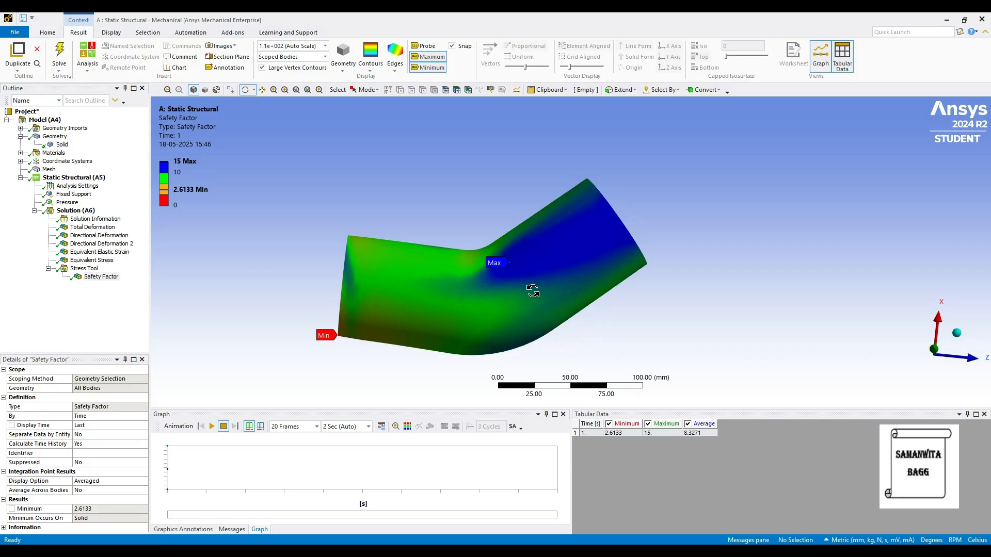
{"action": "left_click_drag", "start_coordinate": [526, 279], "coordinate": [610, 239]}
{"action": "left_click_drag", "start_coordinate": [456, 261], "coordinate": [464, 287]}
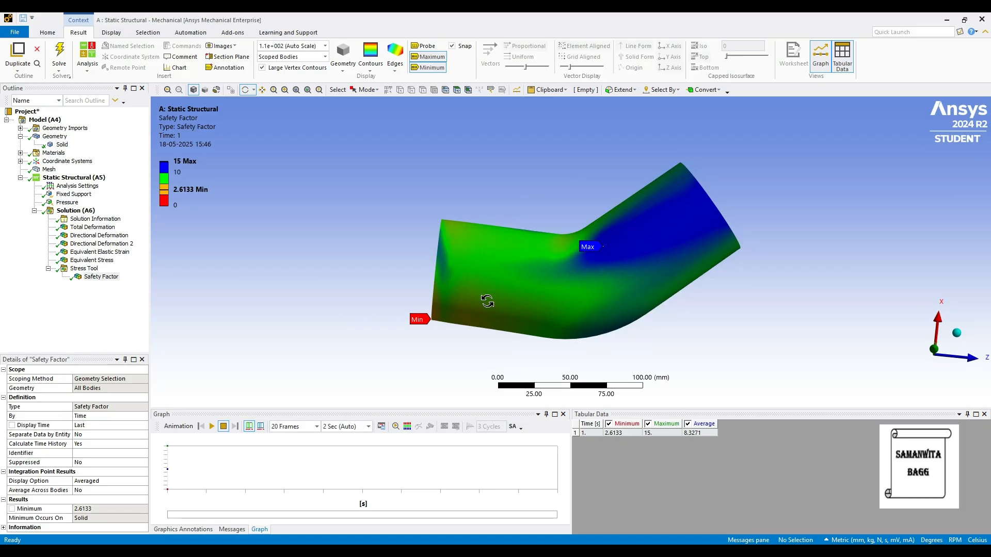
Assign Copper Alloy as the material of the Solid body and solve the static structural analysis again
{"action": "left_click", "coordinate": [58, 145]}
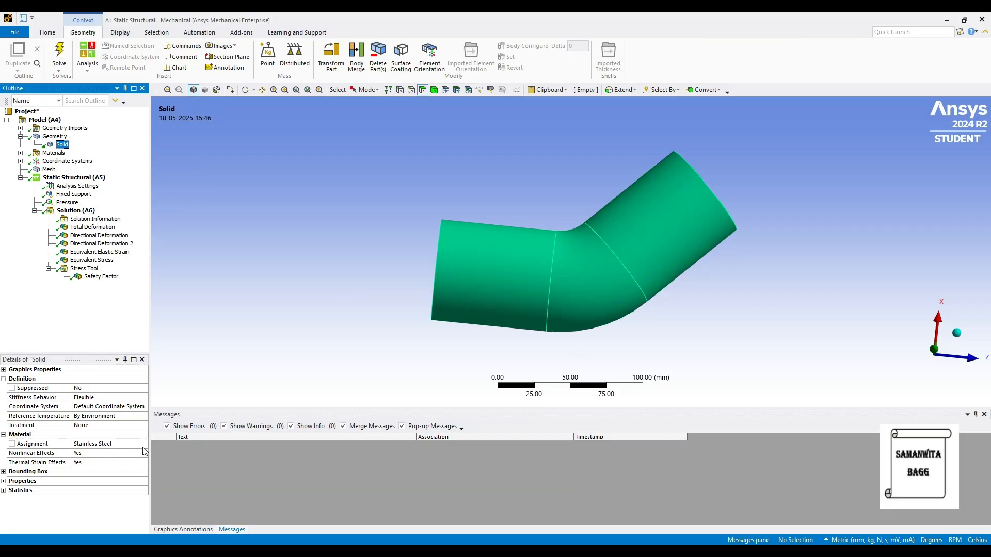
{"action": "left_click", "coordinate": [141, 445]}
{"action": "left_click", "coordinate": [145, 444]}
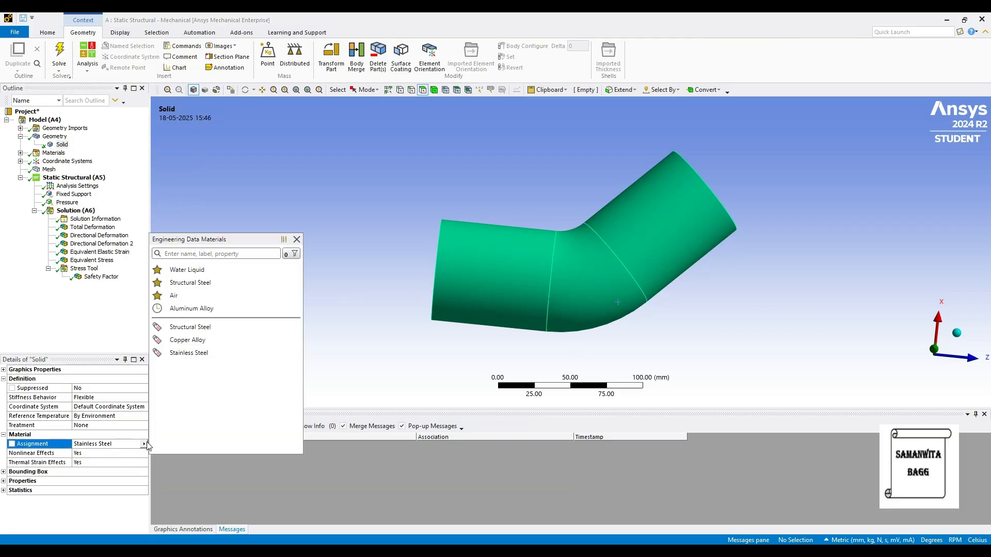
{"action": "left_click", "coordinate": [225, 341]}
{"action": "left_click", "coordinate": [76, 210]}
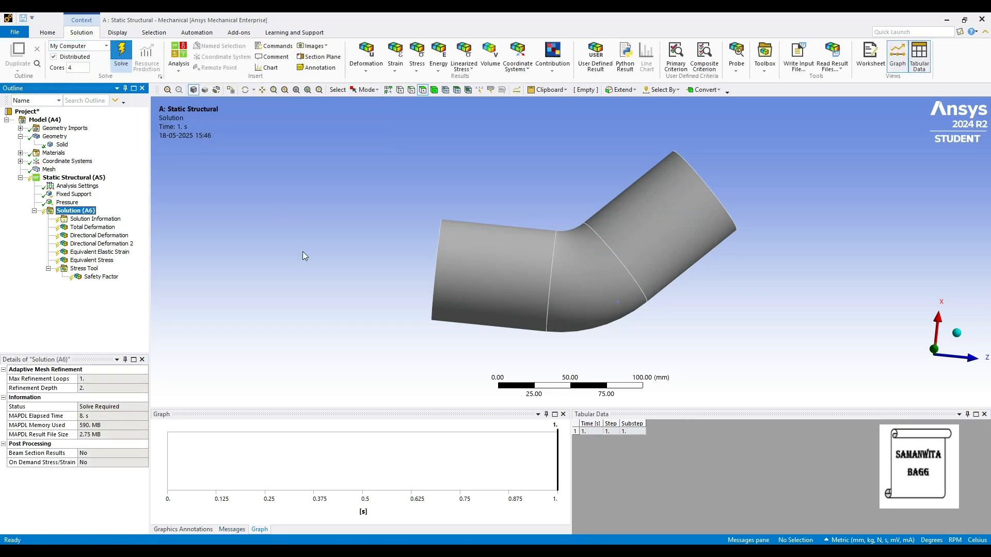
{"action": "key", "text": "F5"}
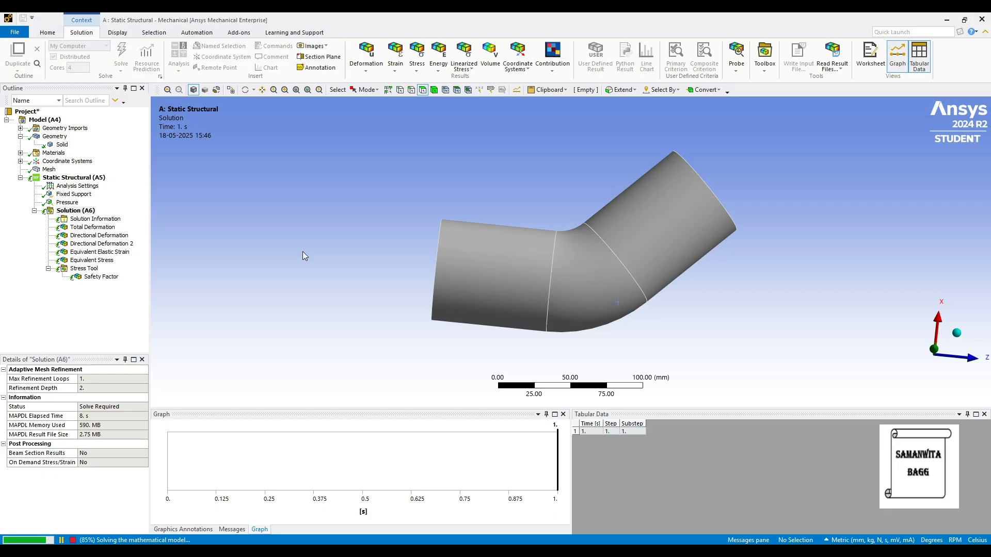
Review the Total Deformation, Z-axis and X-axis Directional Deformation, Equivalent Elastic Strain and Equivalent Stress results for the copper alloy pipe
{"action": "left_click", "coordinate": [92, 227]}
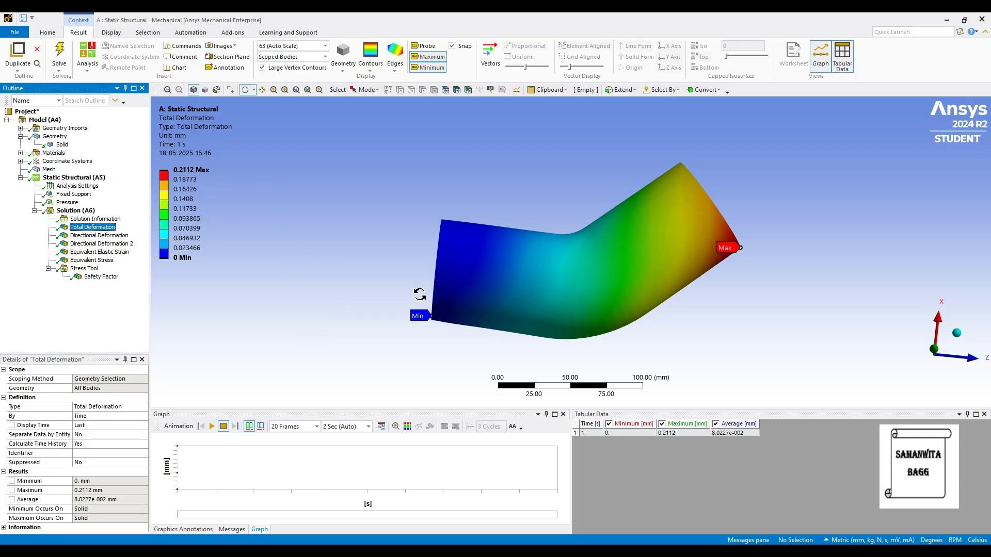
{"action": "left_click", "coordinate": [99, 235]}
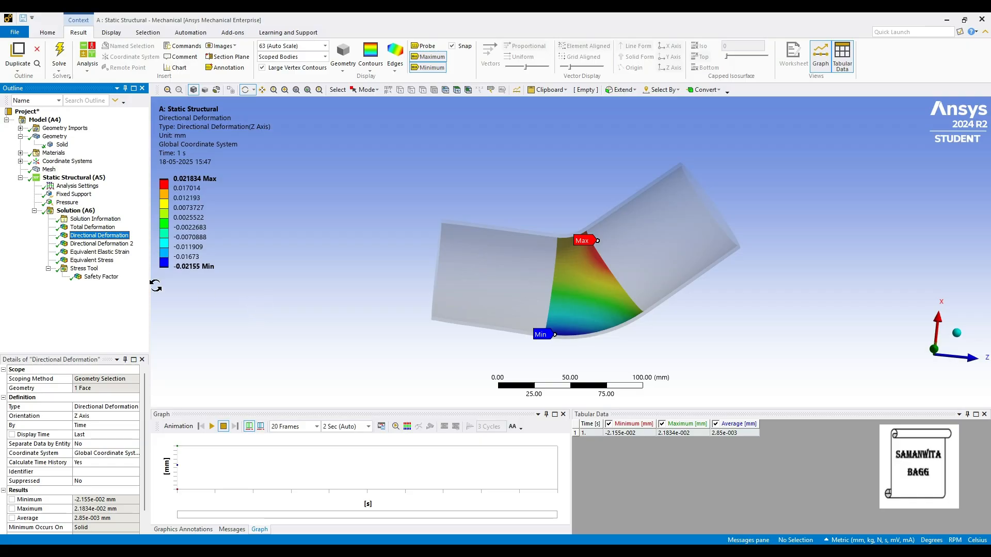
{"action": "left_click", "coordinate": [101, 244]}
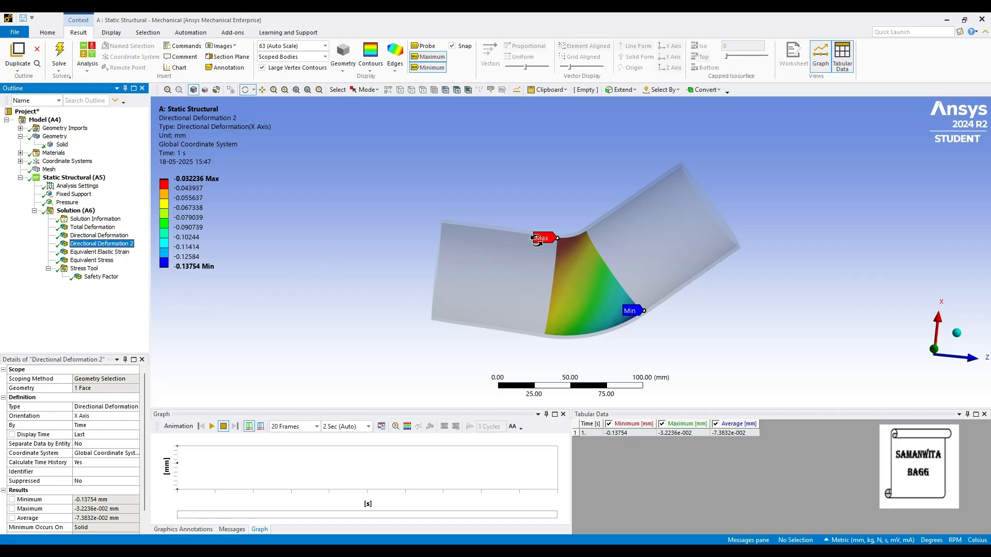
{"action": "left_click", "coordinate": [108, 252]}
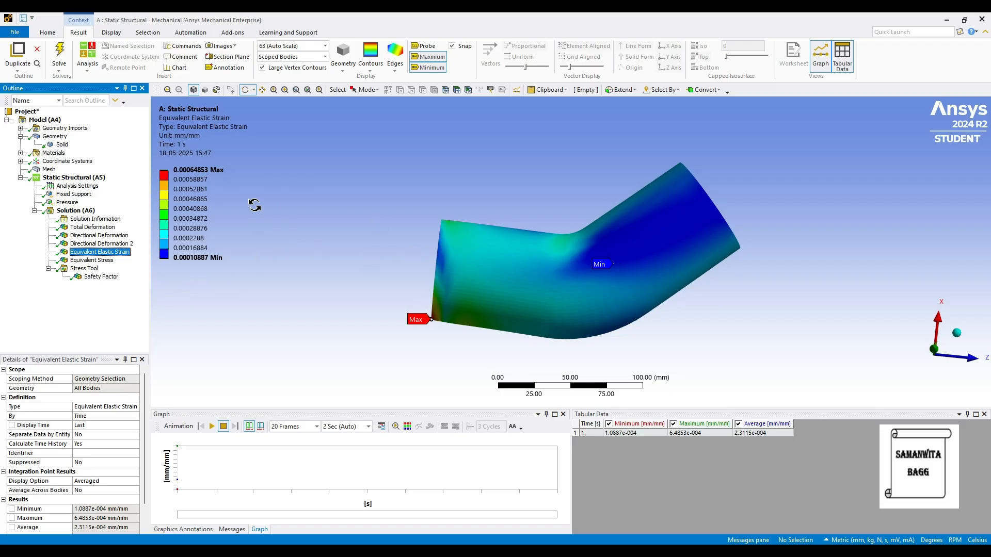
{"action": "left_click", "coordinate": [91, 260]}
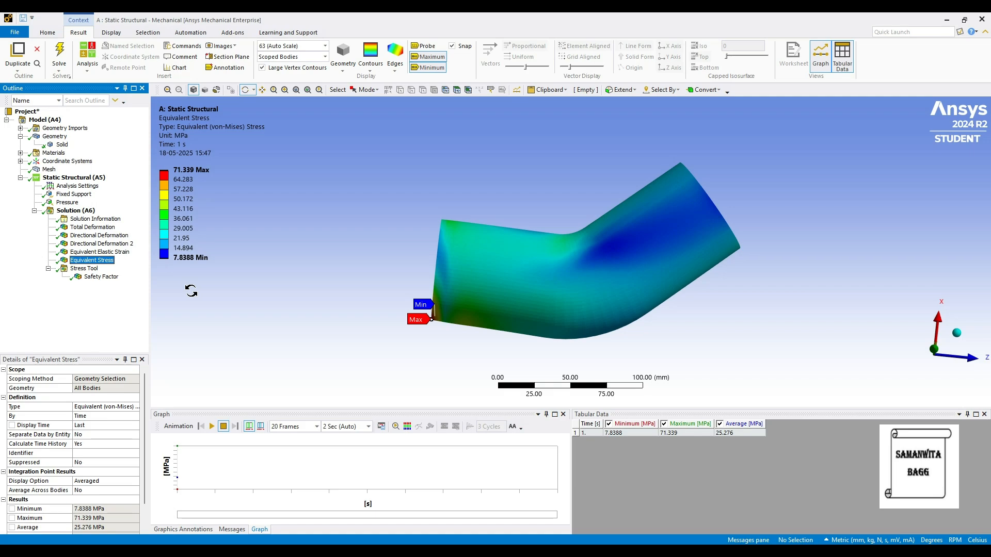
Examine the copper alloy pipe's Safety Factor result from its open end and side, and hide the maximum and minimum markers
{"action": "left_click", "coordinate": [101, 277]}
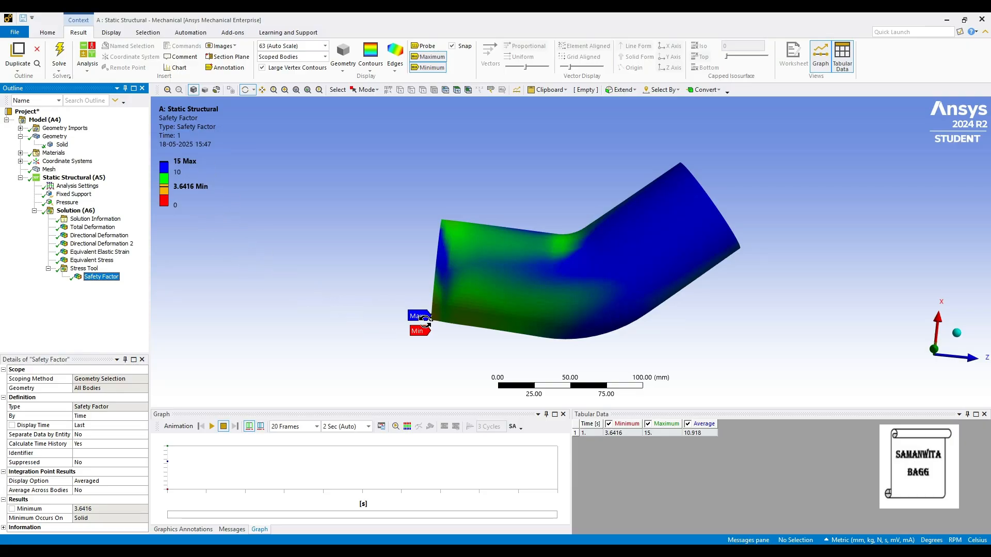
{"action": "left_click", "coordinate": [184, 161]}
{"action": "mouse_move", "coordinate": [197, 204]}
{"action": "left_click_drag", "start_coordinate": [465, 290], "coordinate": [518, 292]}
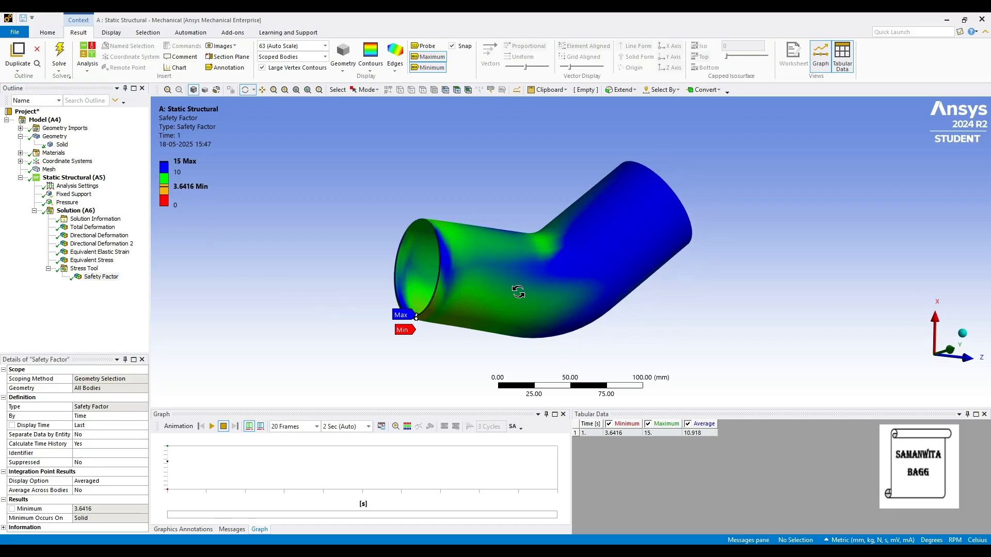
{"action": "mouse_move", "coordinate": [184, 198]}
{"action": "left_click_drag", "start_coordinate": [483, 249], "coordinate": [433, 249]}
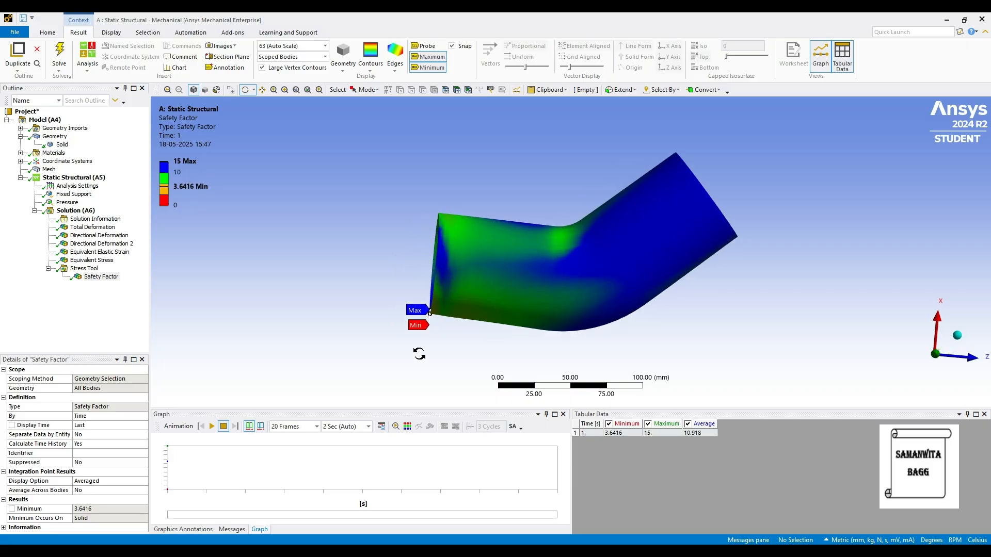
{"action": "left_click", "coordinate": [428, 57]}
{"action": "left_click", "coordinate": [426, 68]}
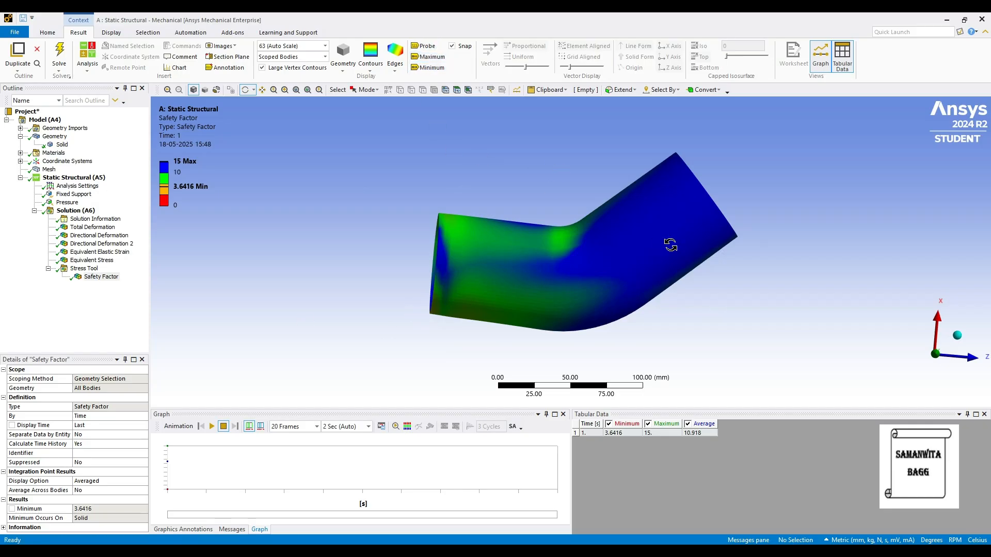